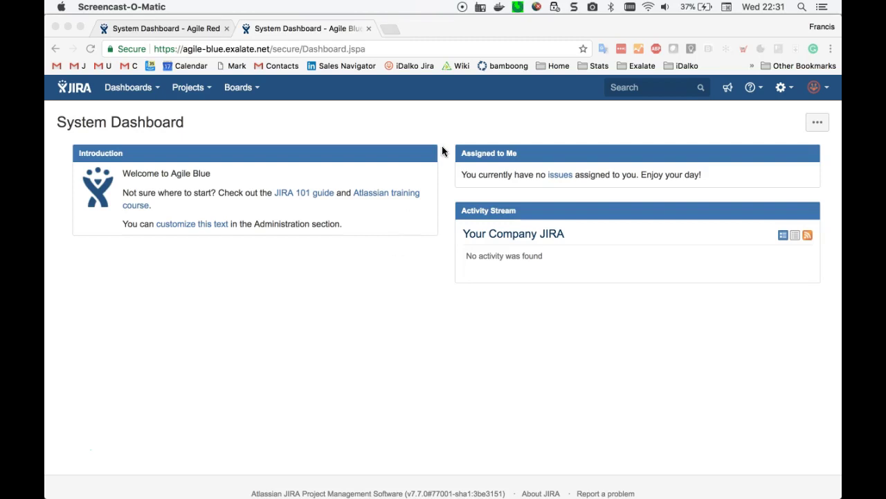
Compare the Agile Red and Agile Blue dashboards and check the project and board options of both Jira instances.
click(173, 29)
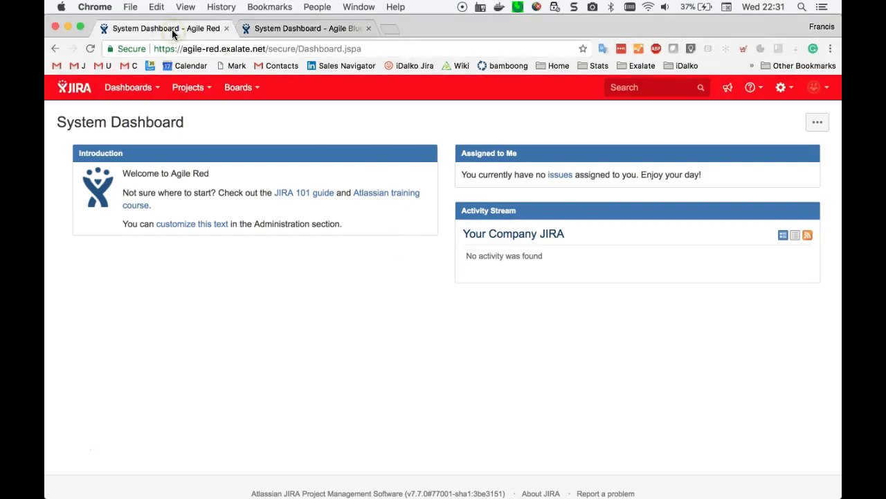
click(293, 31)
click(198, 88)
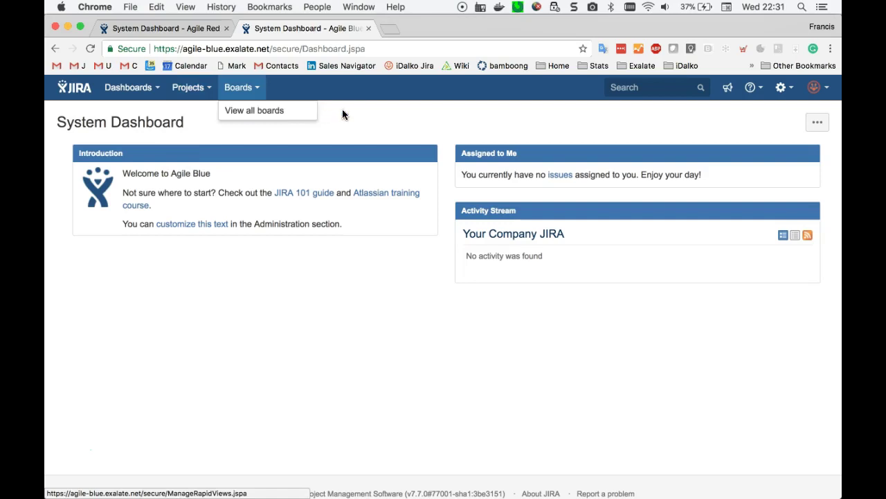
click(350, 111)
click(202, 29)
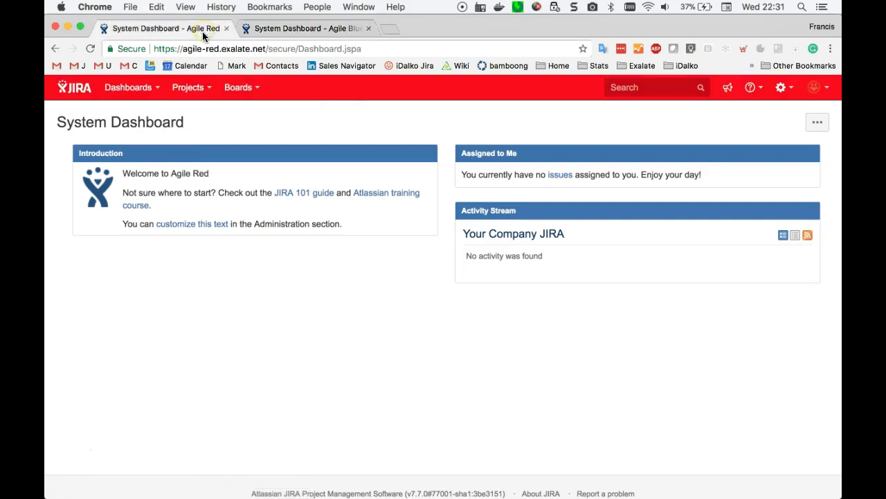
click(198, 95)
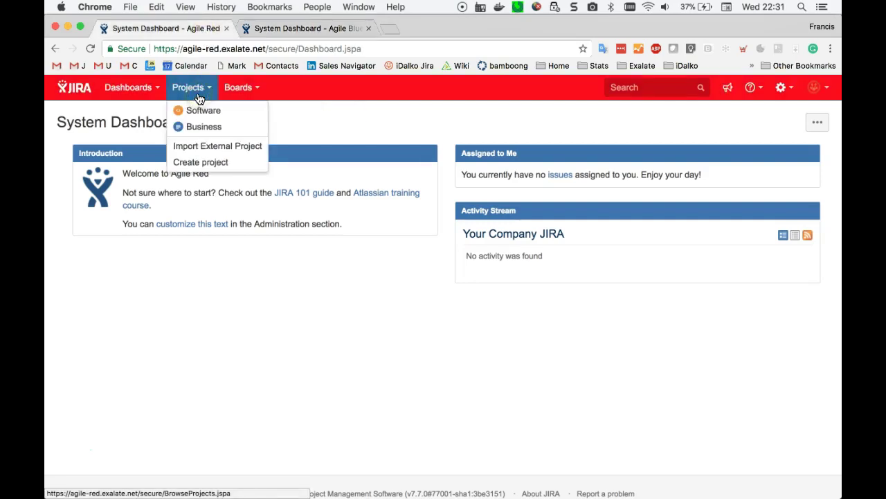
click(342, 127)
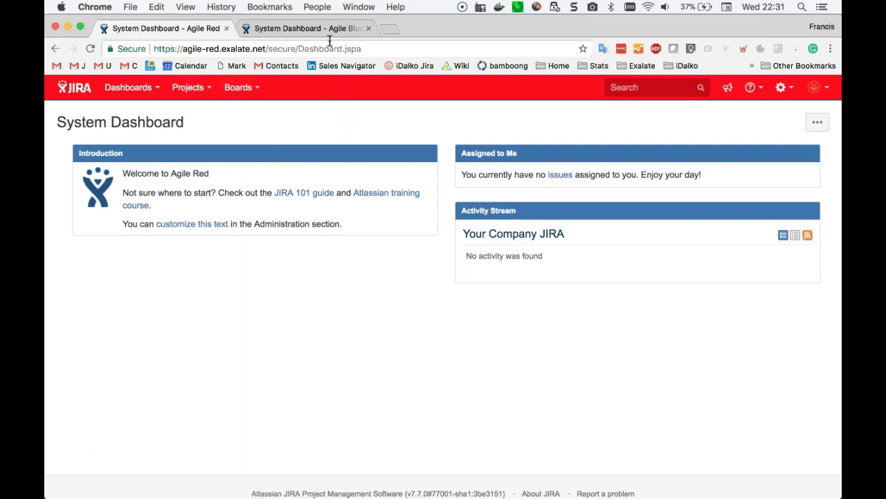
Start a new Scrum software development project with sample data in the Agile Blue instance.
click(311, 27)
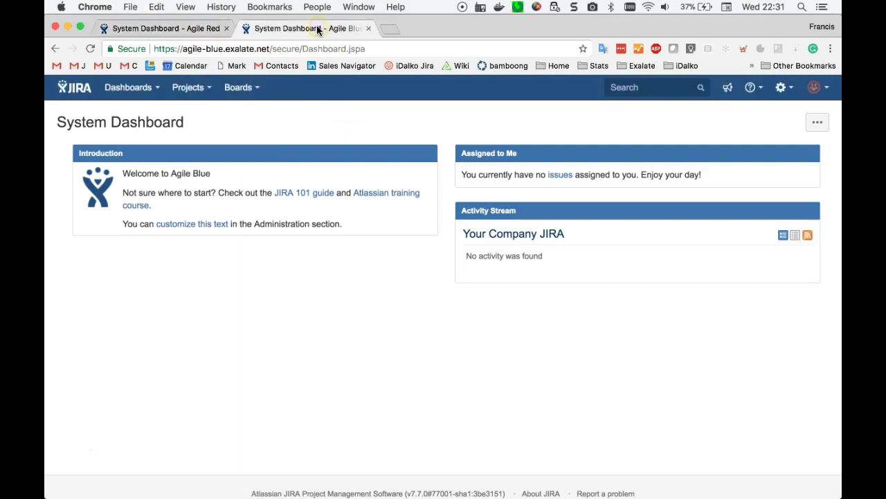
click(205, 93)
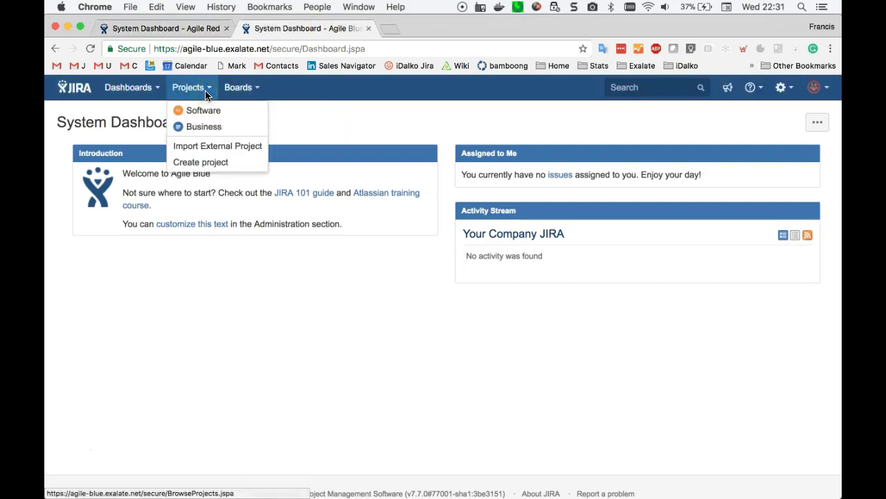
click(210, 161)
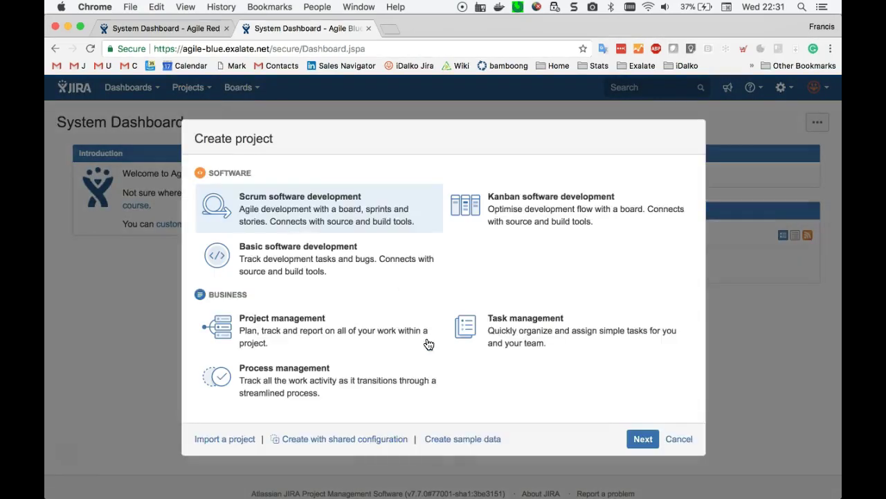
click(450, 443)
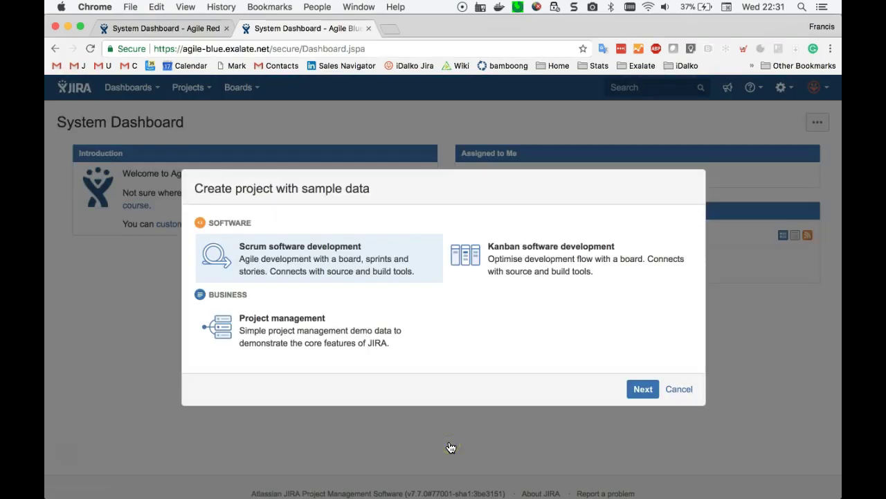
click(643, 389)
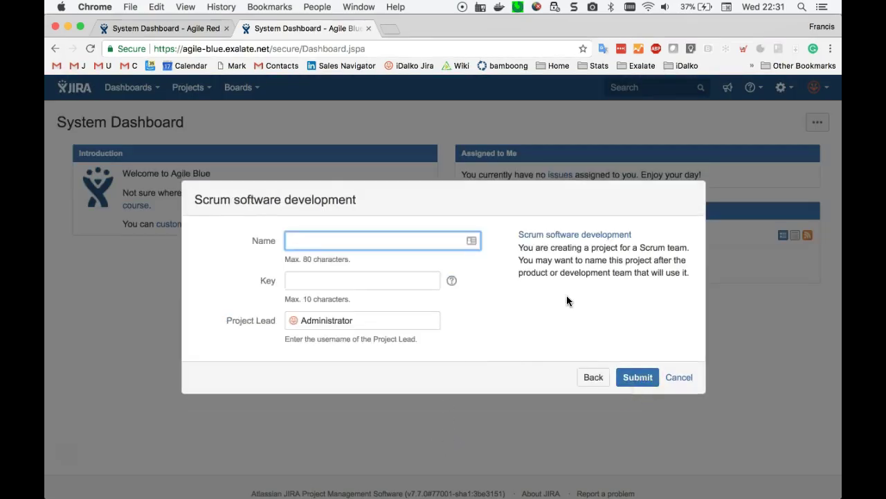
Create the sample project with the name SCRUMDEMO and key SD, and look through its backlog.
text(SCRUMD)
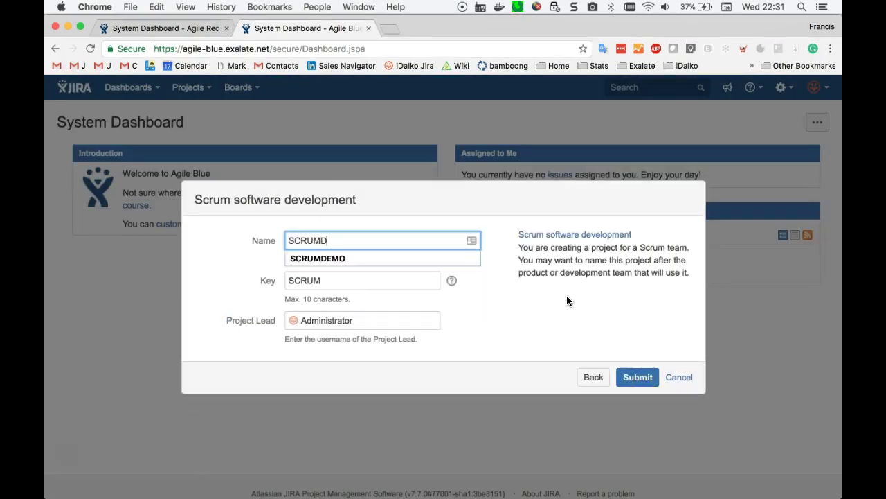
text(EMO)
key(Tab)
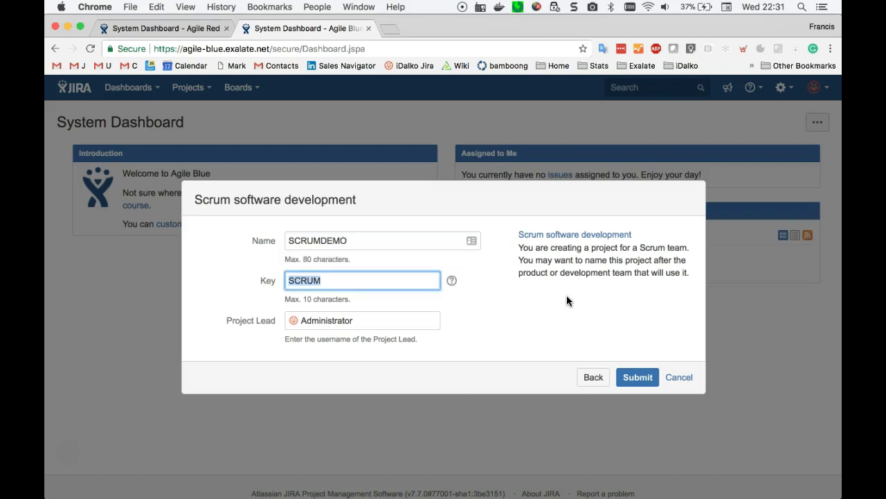
text(SD)
key(Tab)
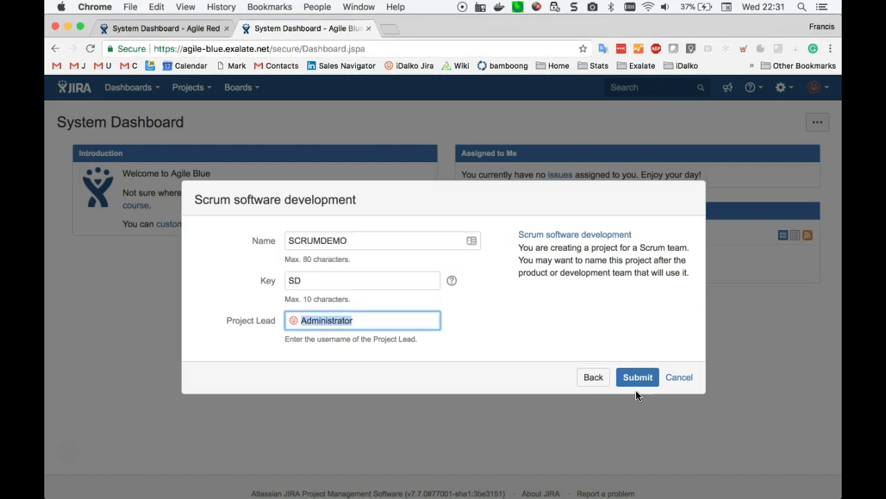
click(638, 377)
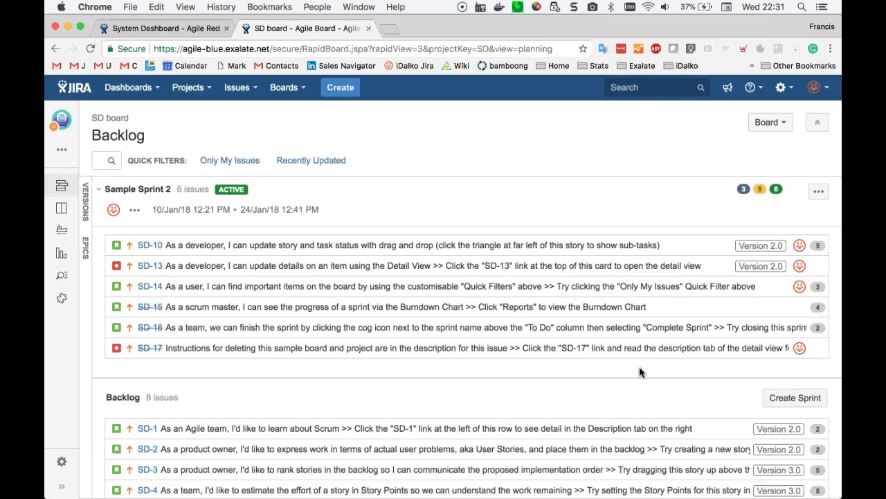
scroll(540, 376, down, 3)
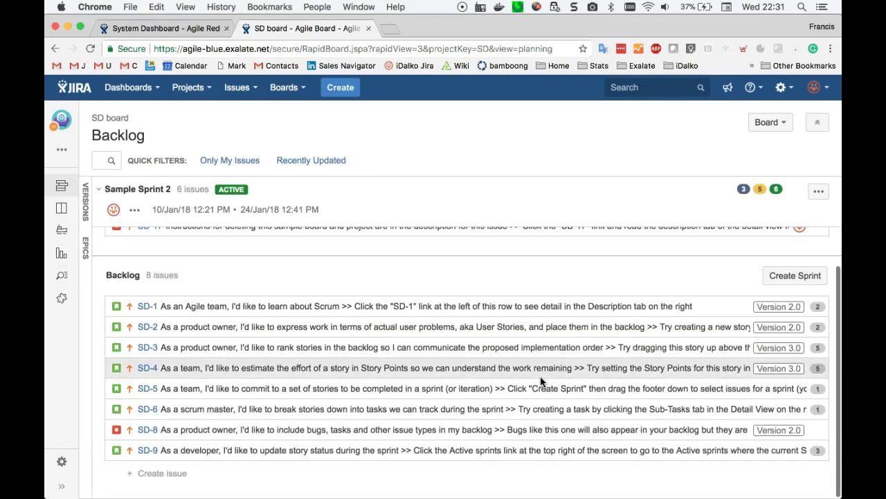
scroll(540, 380, up, 3)
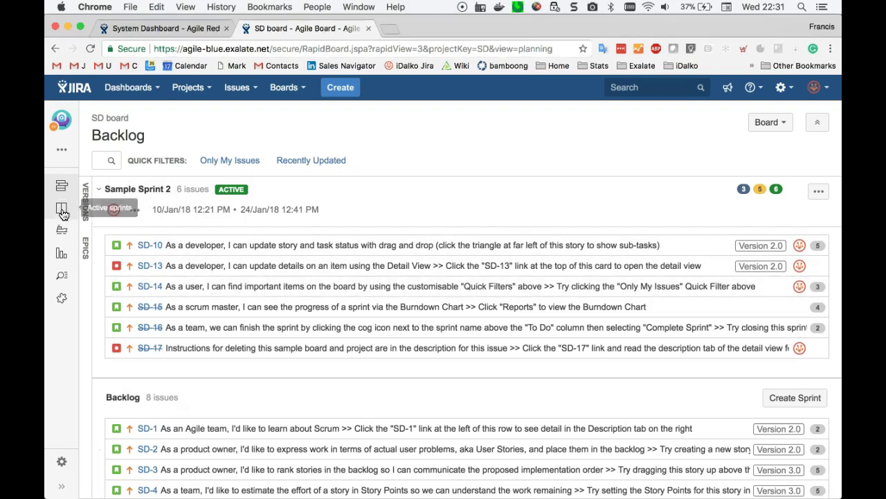
Start a new project in the Agile Red instance using the Scrum software development template without sample data.
click(183, 28)
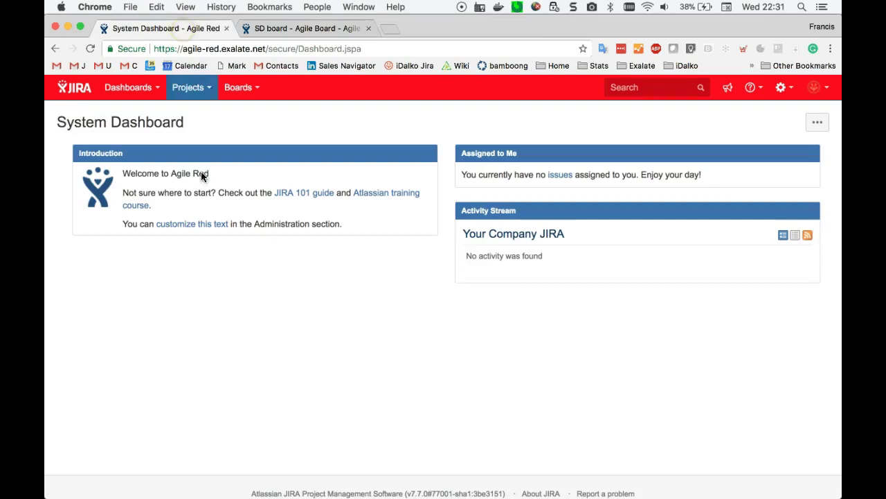
click(204, 92)
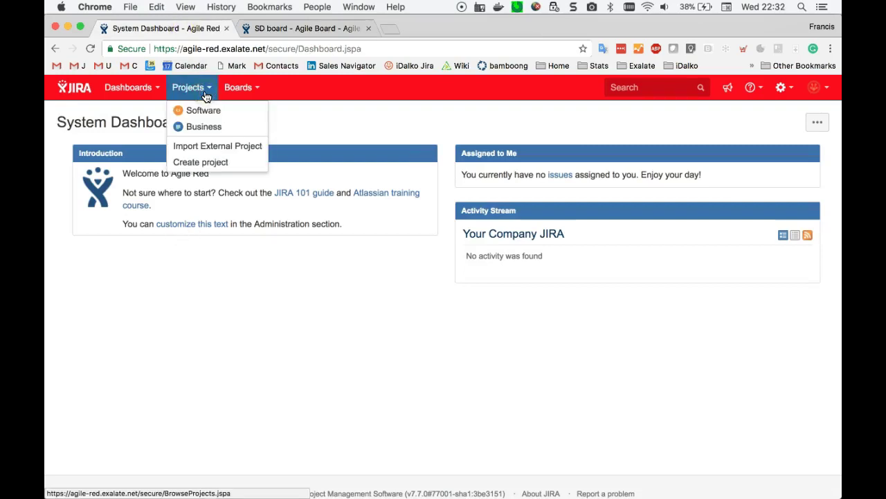
click(208, 164)
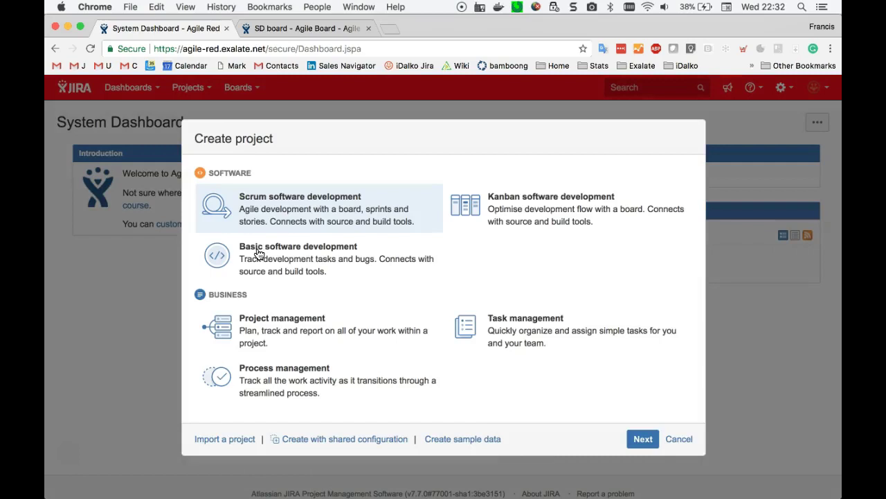
click(644, 442)
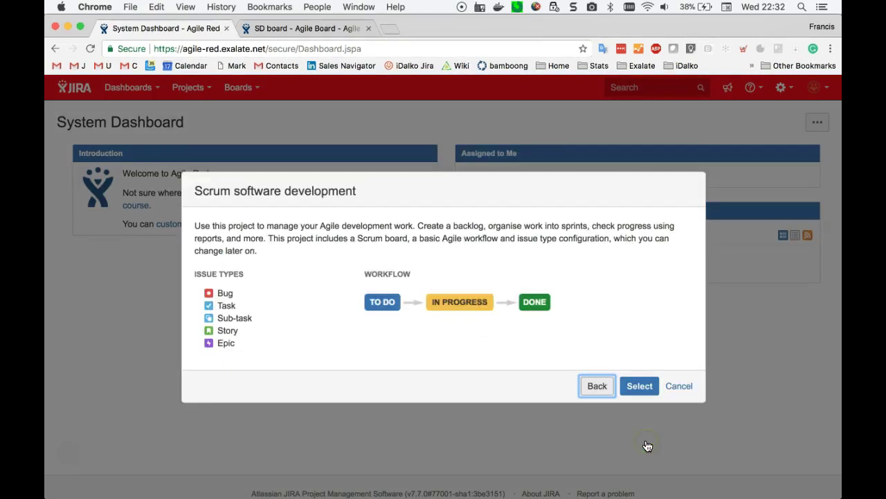
click(639, 385)
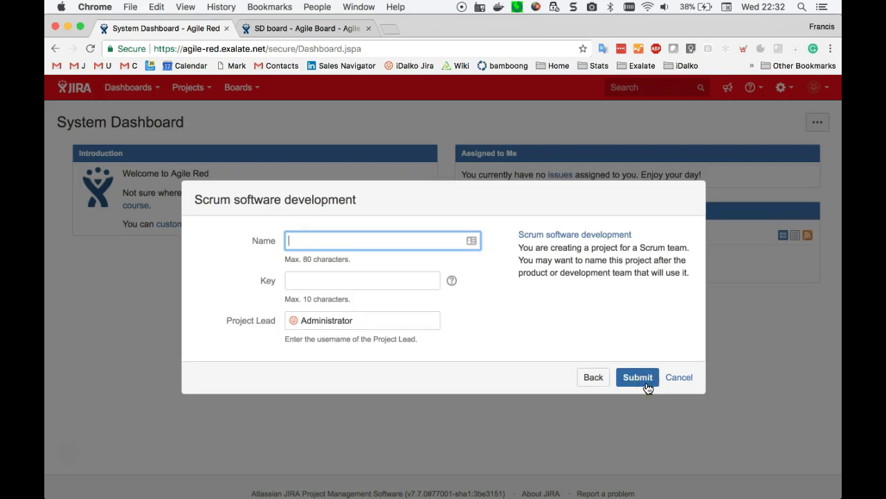
Create the Agile Red project with the name SCRUMDEMO and key SD.
text(SCRUMDA)
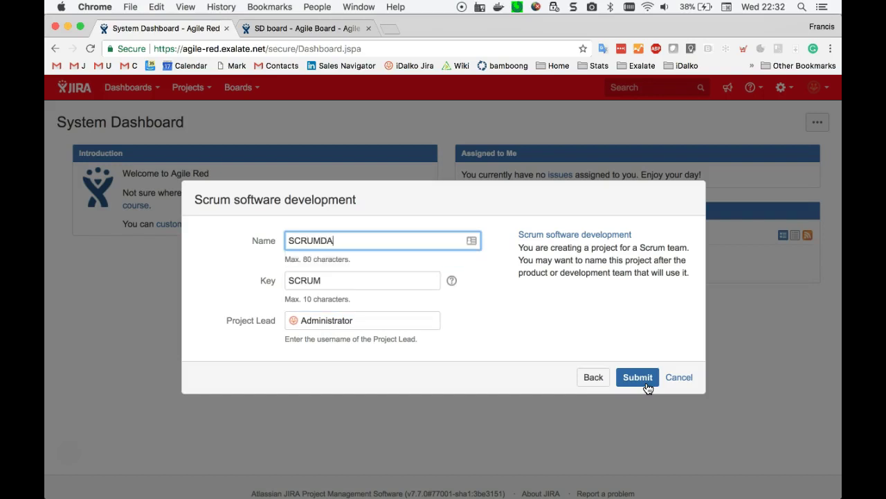
key(BackSpace)
text(EMO)
key(Tab)
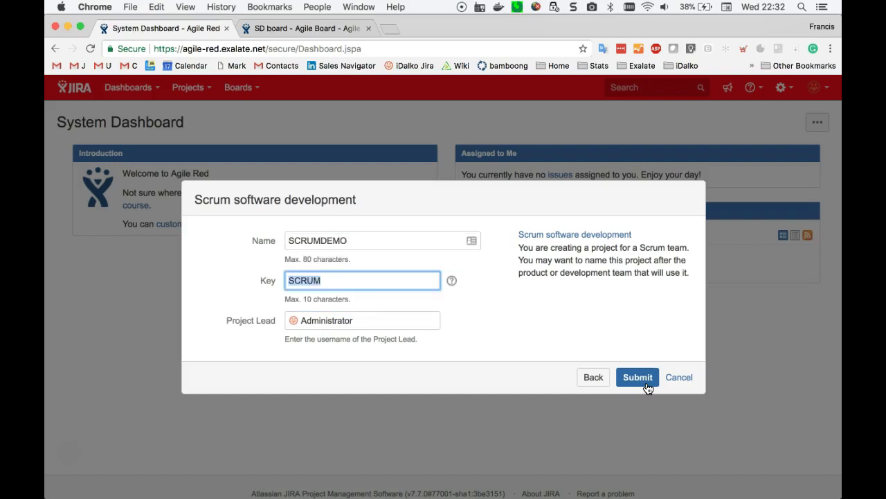
text(SD)
key(Tab)
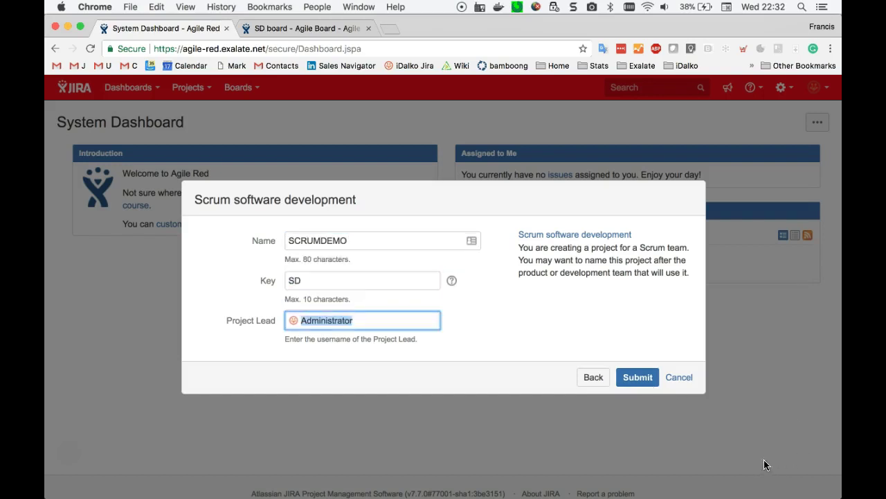
click(637, 378)
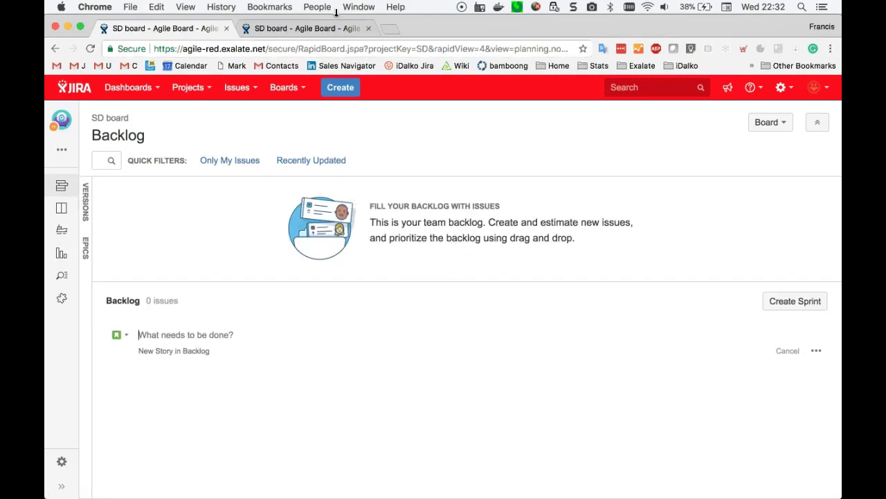
Switch to Agile Blue and open the add-ons administration, entering the administrator password to validate access.
click(306, 29)
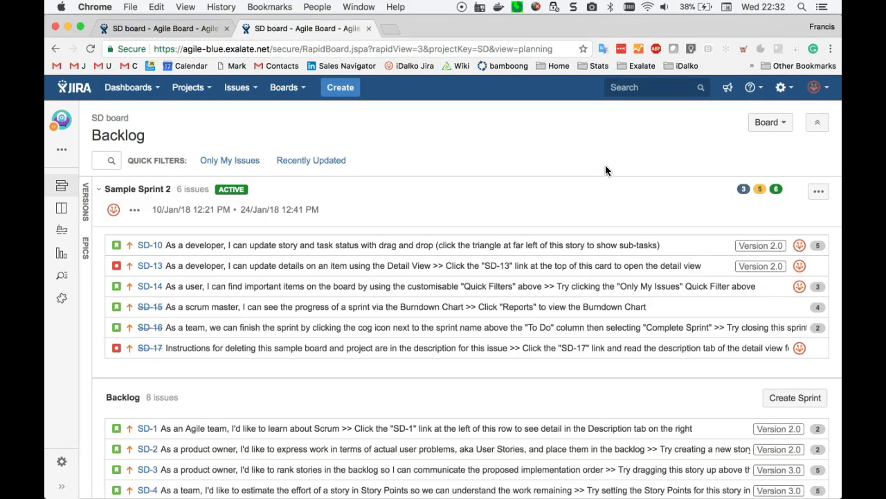
click(785, 89)
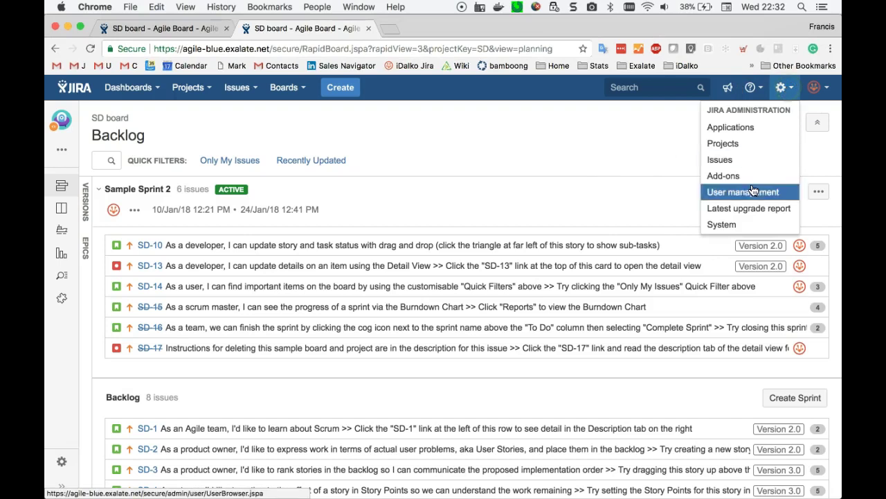
click(724, 176)
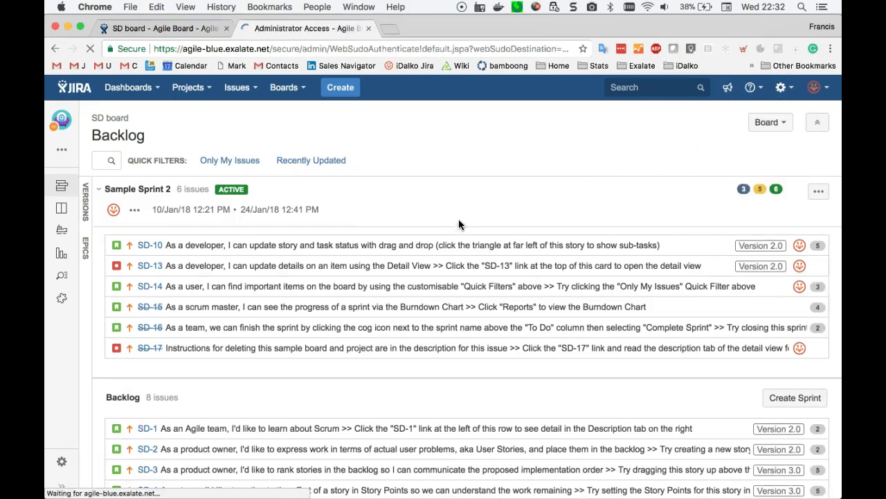
text(••••••)
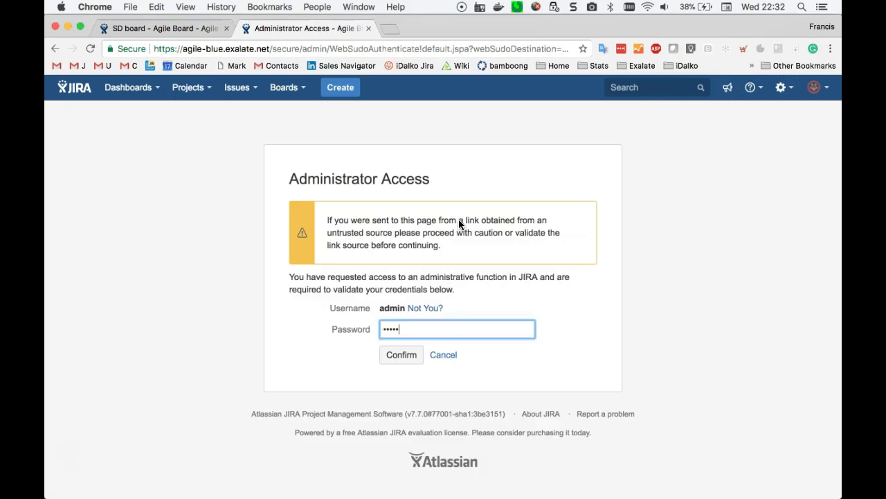
key(Return)
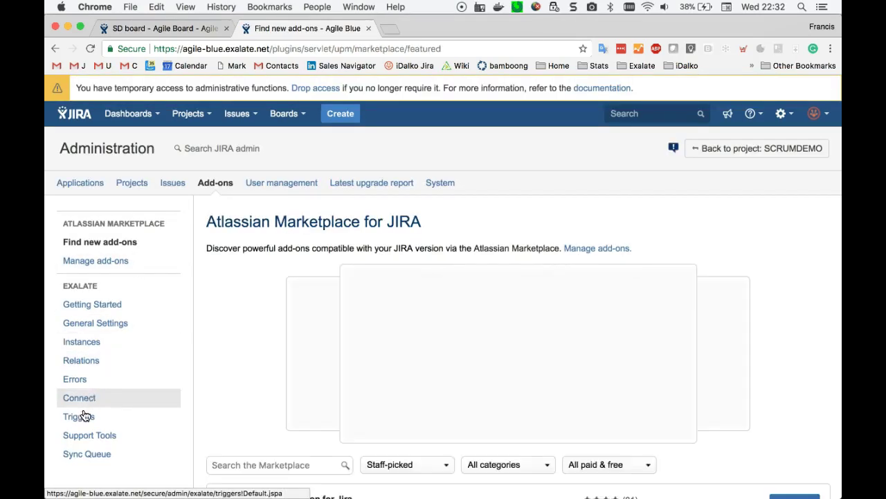
Start a new Exalate trigger in Agile Blue and set its If condition to project = SCRUMDEMO.
click(80, 416)
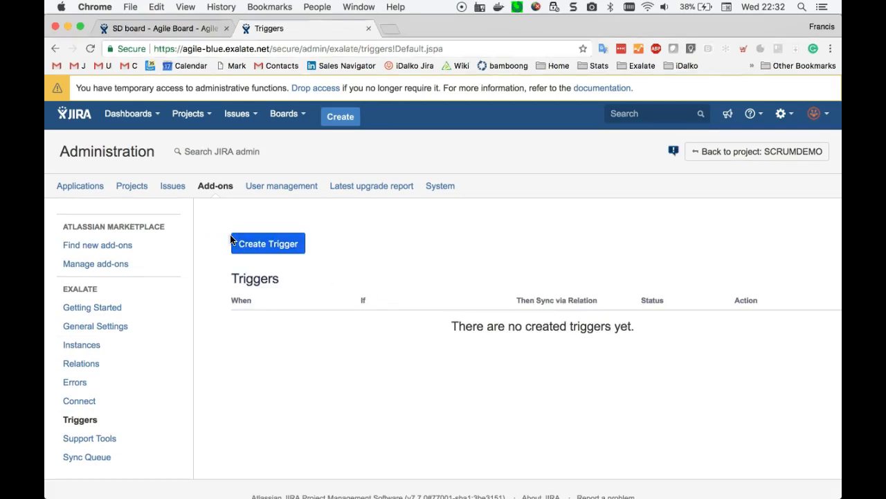
click(253, 243)
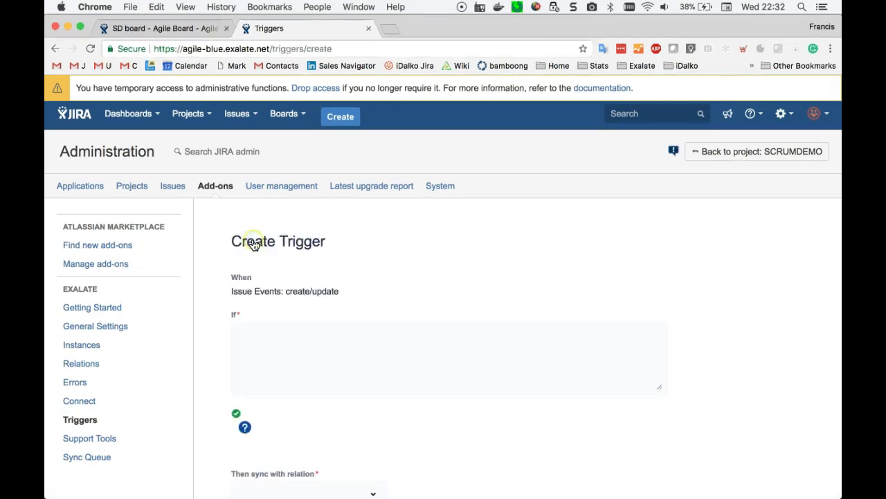
click(316, 339)
scroll(316, 339, down, 2)
text(project = )
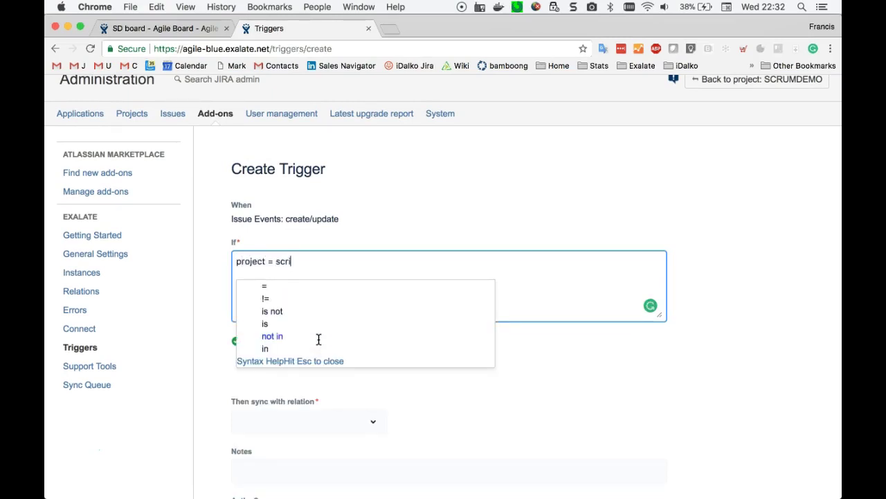
text(scrumda)
key(BackSpace)
text(emo)
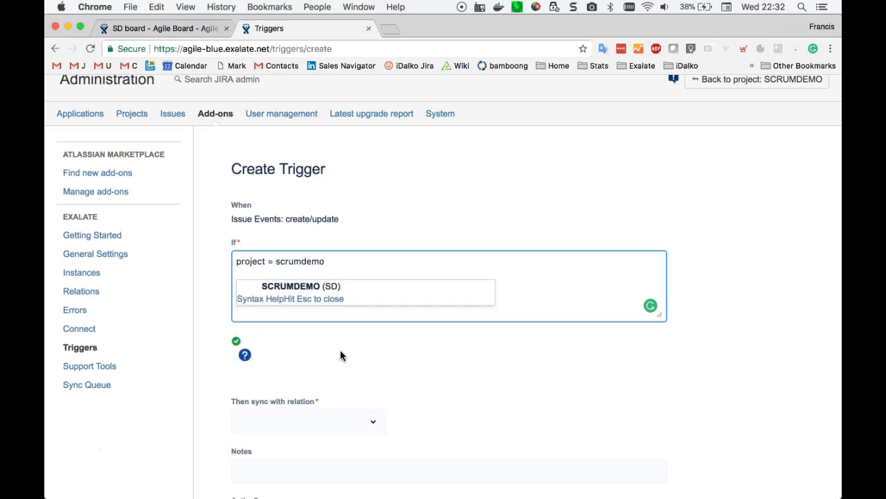
click(310, 286)
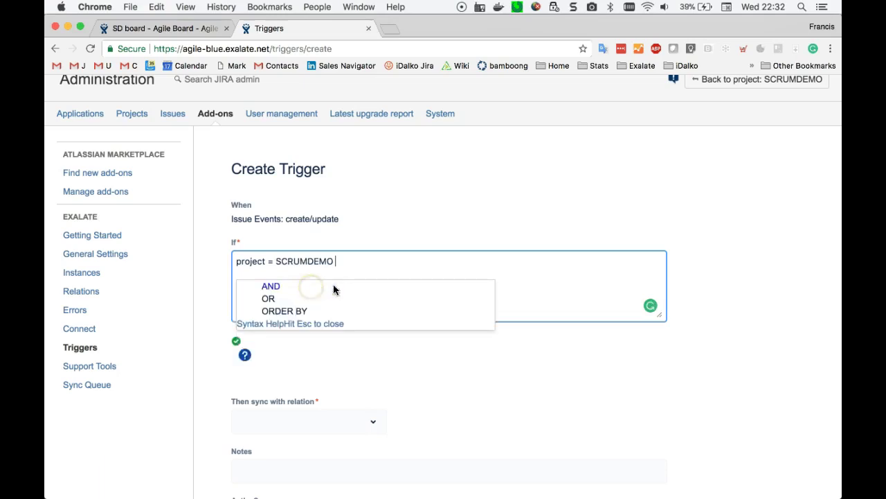
Set the new trigger to sync with the agilesync relation.
click(550, 361)
click(312, 420)
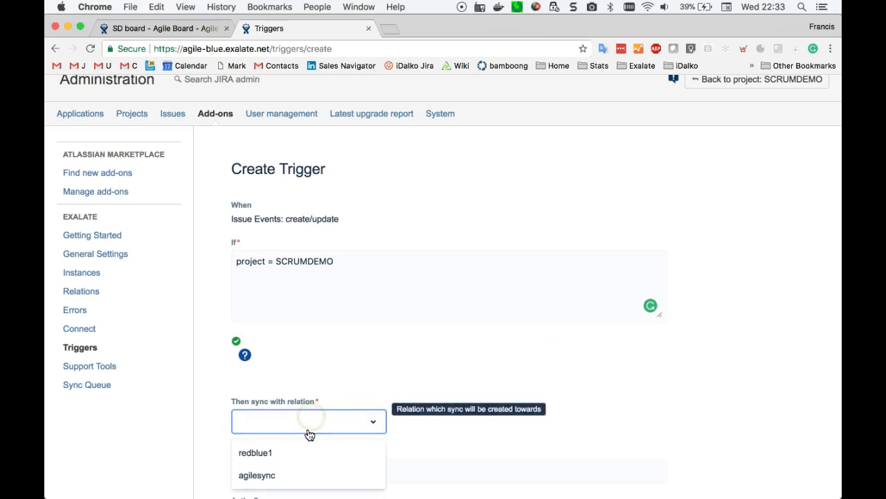
click(289, 475)
Add the note "SYnchronise with the red issue tracker" to the trigger, activate it and create it.
scroll(494, 417, down, 5)
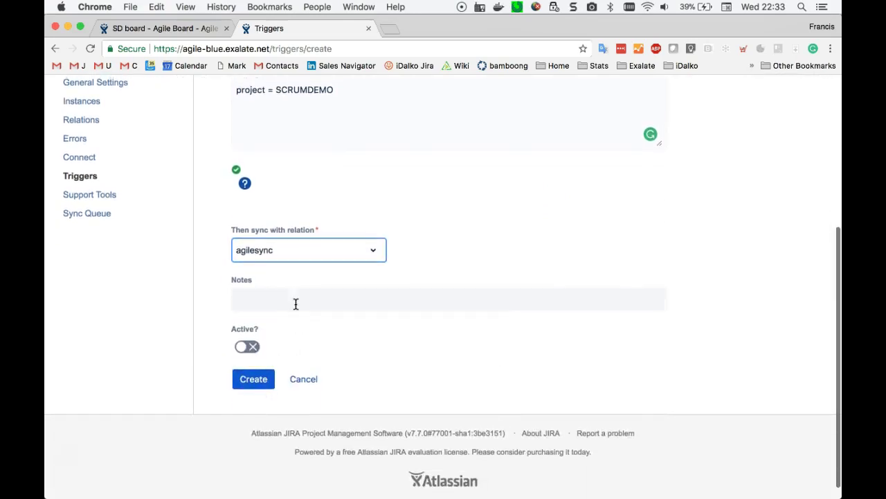
click(296, 303)
text(SYnchronise wi)
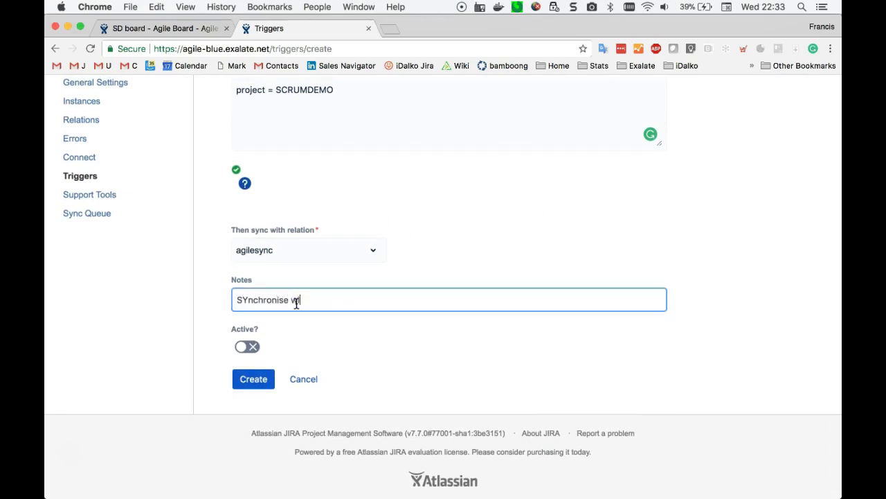
text(th the red issue tracker)
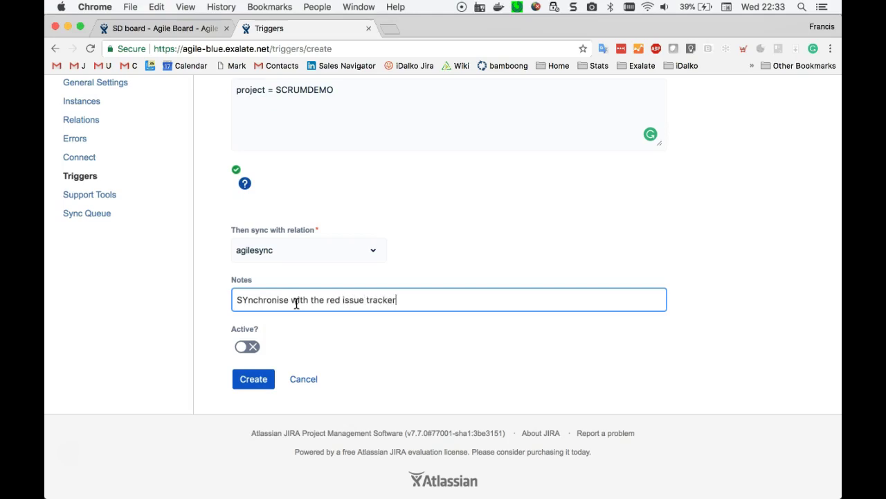
click(250, 349)
click(256, 380)
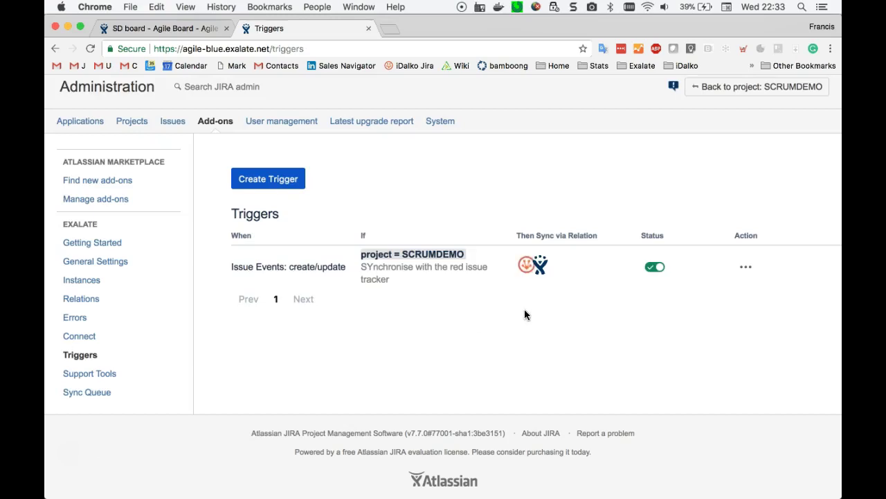
Run Bulk Exalate on the SCRUMDEMO trigger to synchronize the project's existing issues.
click(745, 267)
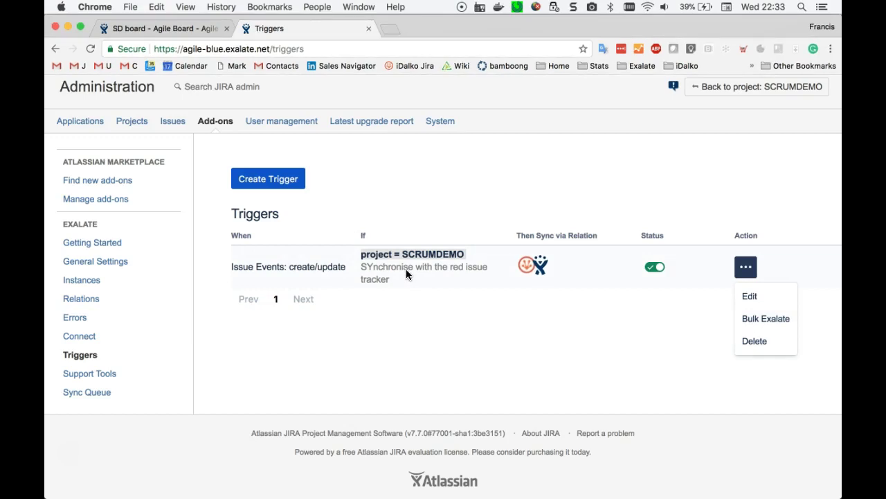
click(782, 326)
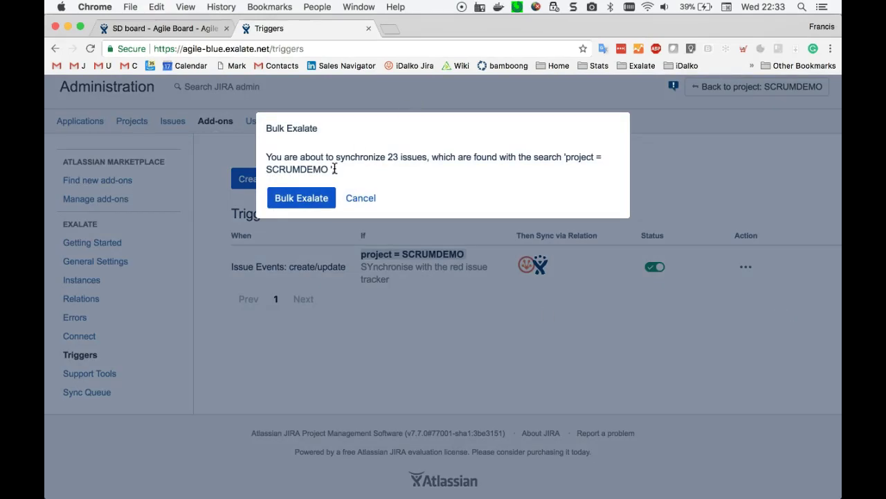
double_click(392, 157)
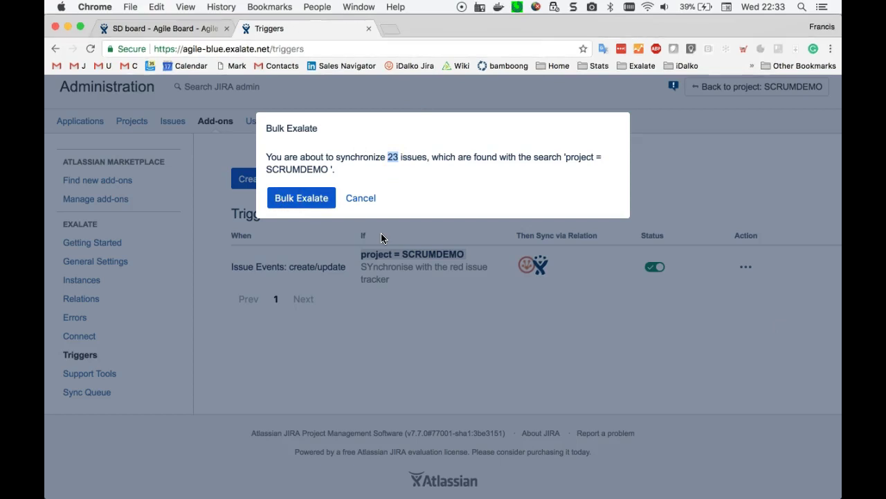
key(Escape)
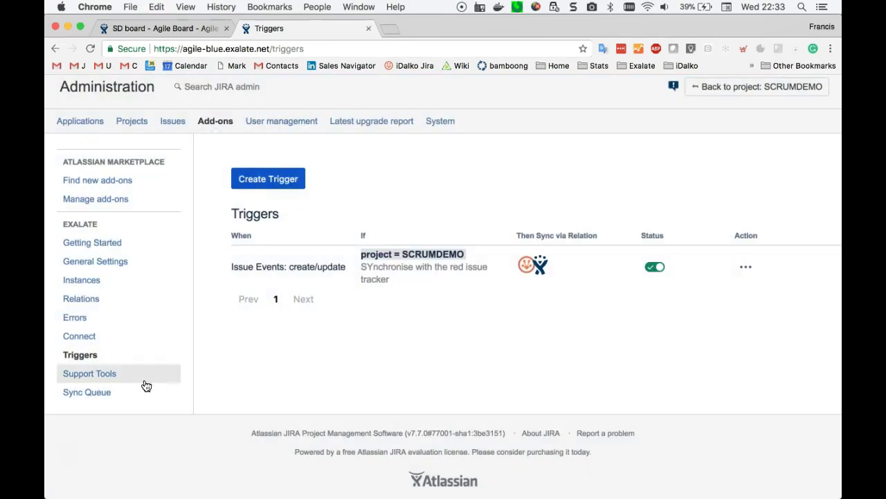
Examine the outgoing sync events and their statuses in Exalate's Sync Queue.
click(114, 395)
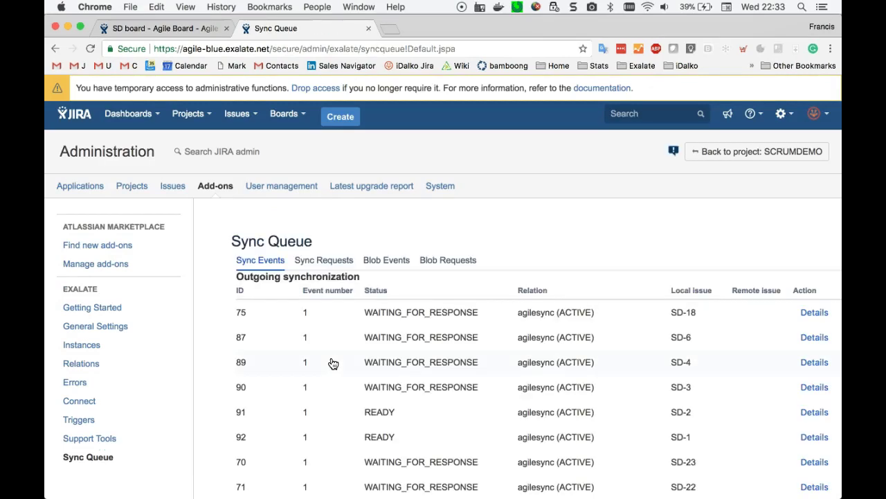
scroll(333, 363, down, 4)
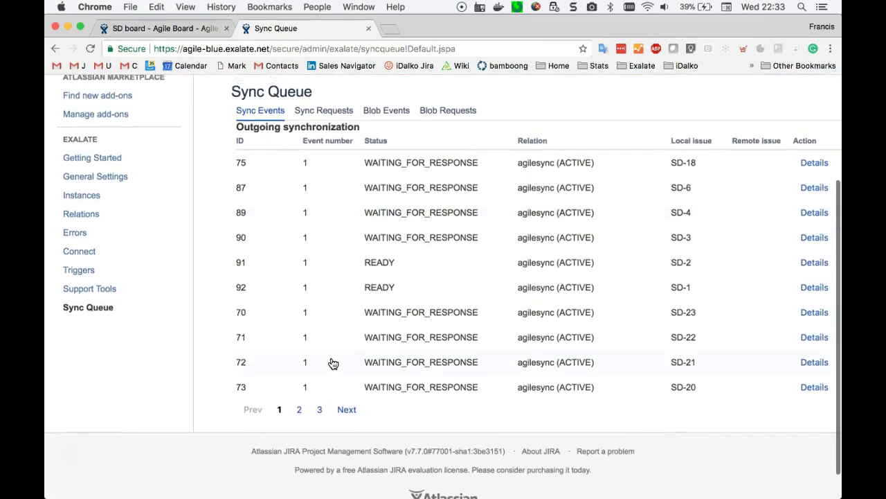
scroll(333, 364, up, 4)
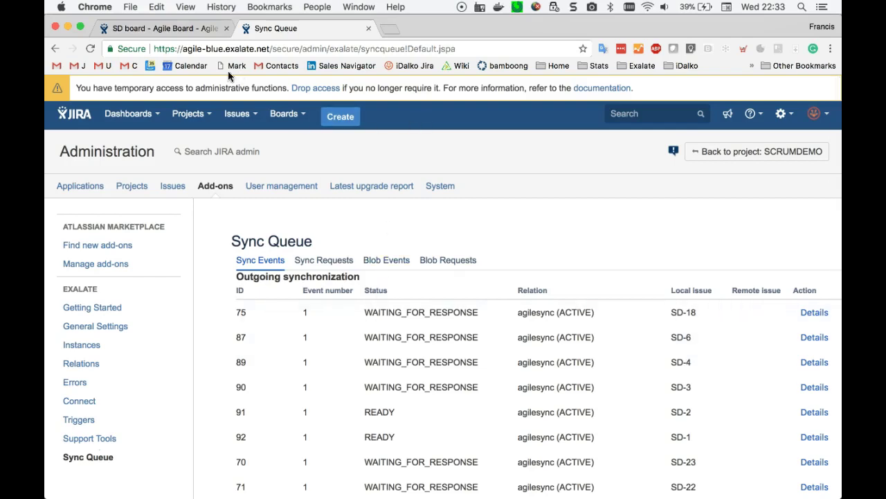
Switch to Agile Red and examine the sprints and backlog of the SD board for synchronized issues.
click(192, 30)
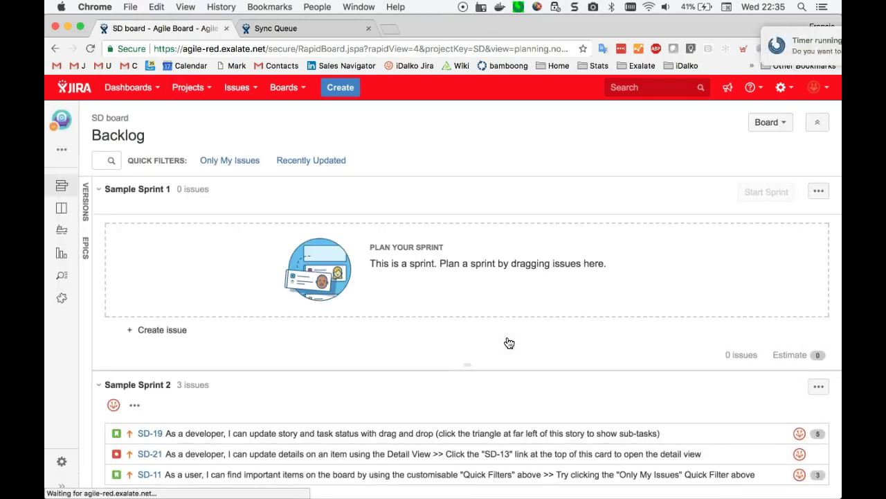
scroll(509, 343, down, 4)
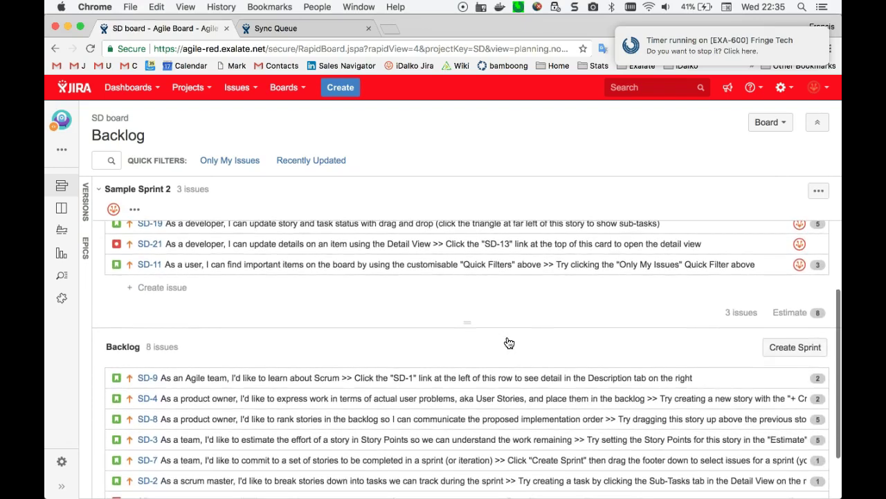
scroll(509, 342, up, 4)
scroll(509, 343, down, 9)
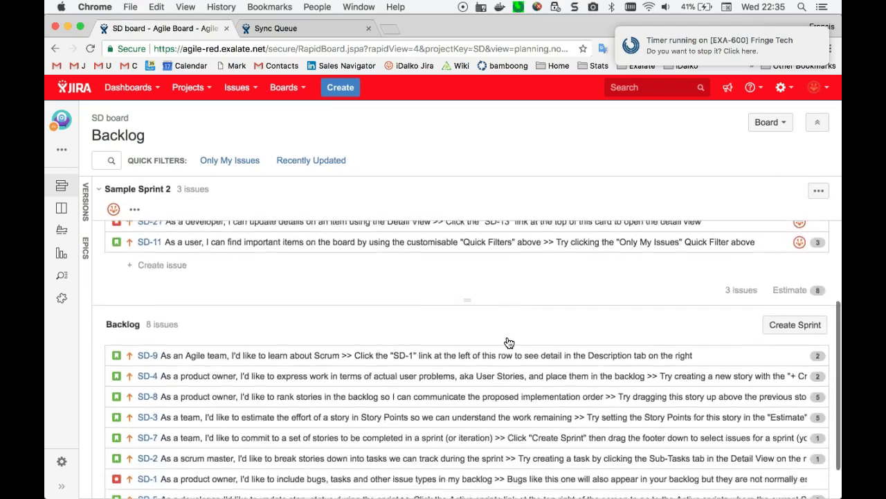
scroll(508, 342, up, 6)
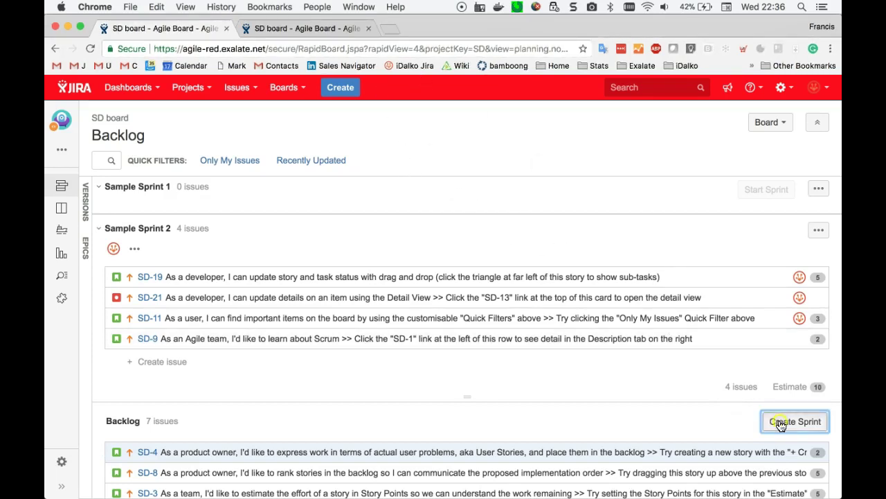
Switch to the Agile Blue SD board and send backlog issues SD-2 through SD-5 to Sample Sprint 3.
key(ctrl+Tab)
click(553, 336)
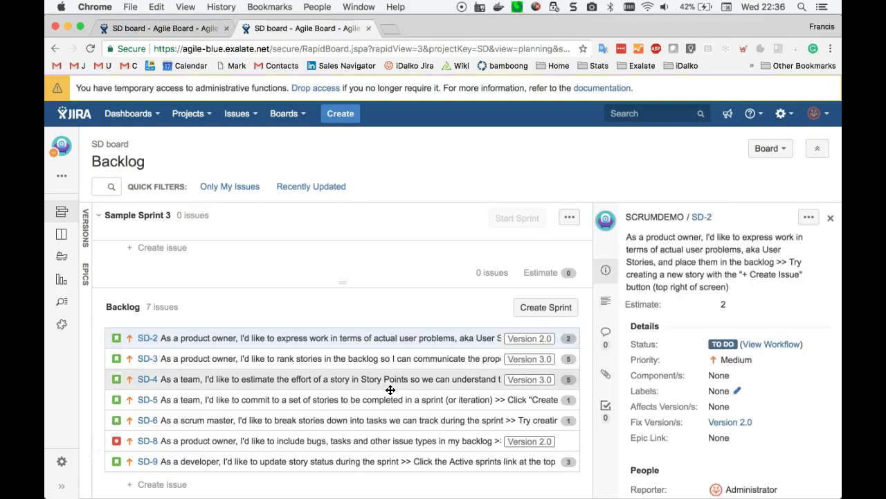
click(354, 402)
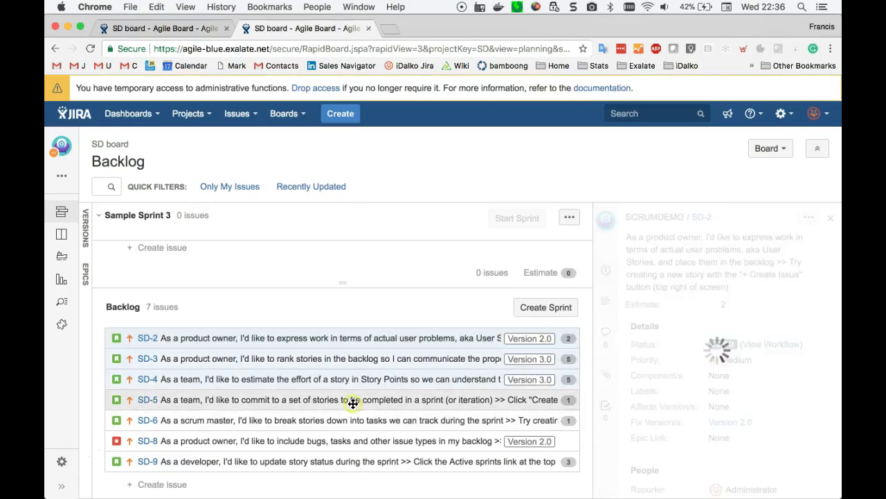
right_click(333, 341)
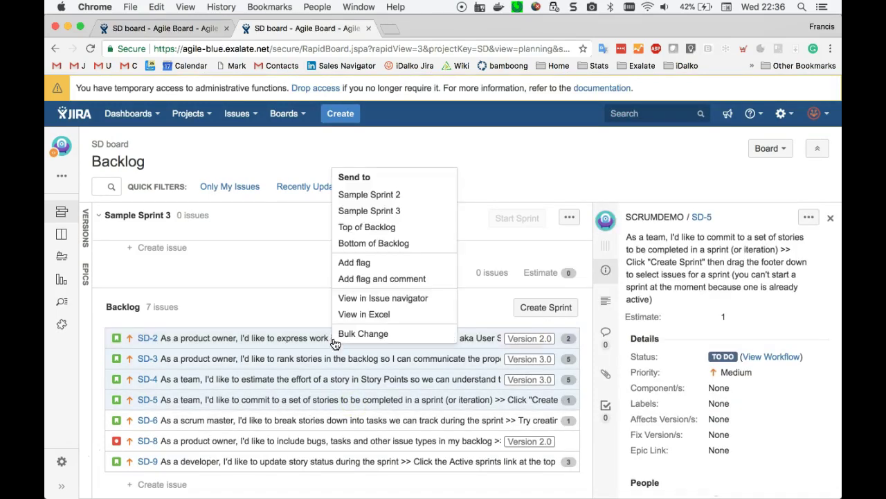
click(375, 216)
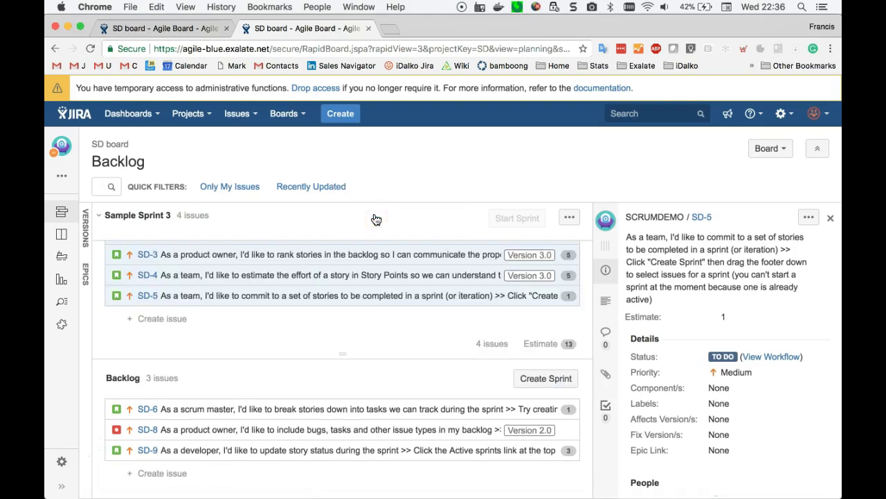
Create an epic in SCRUMDEMO with the epic name Demo Epic and the summary "Epic to sync".
click(349, 119)
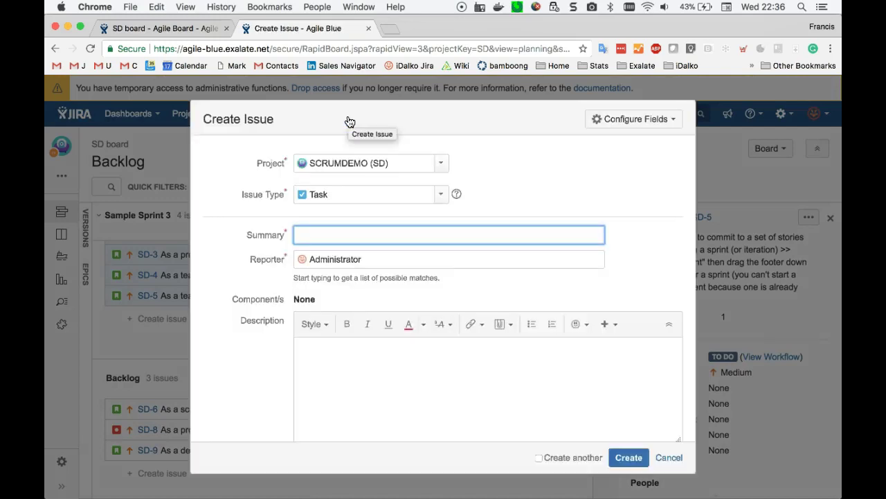
click(440, 197)
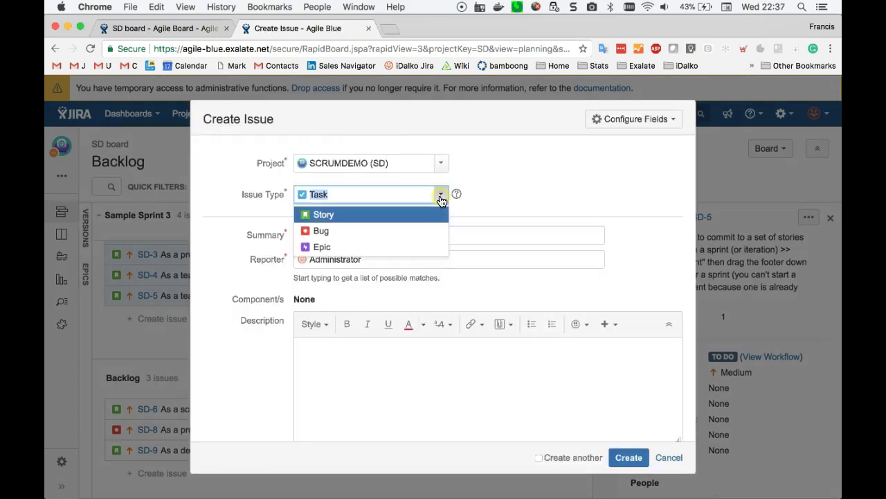
click(396, 246)
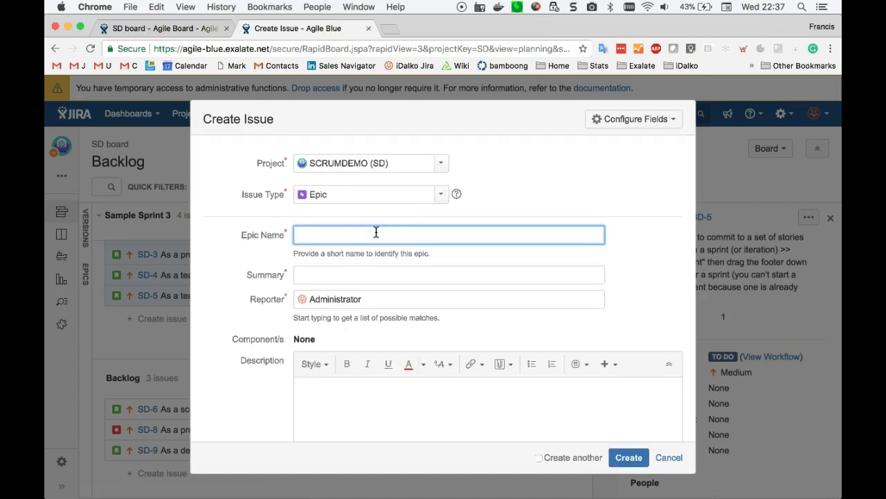
text(Demo E)
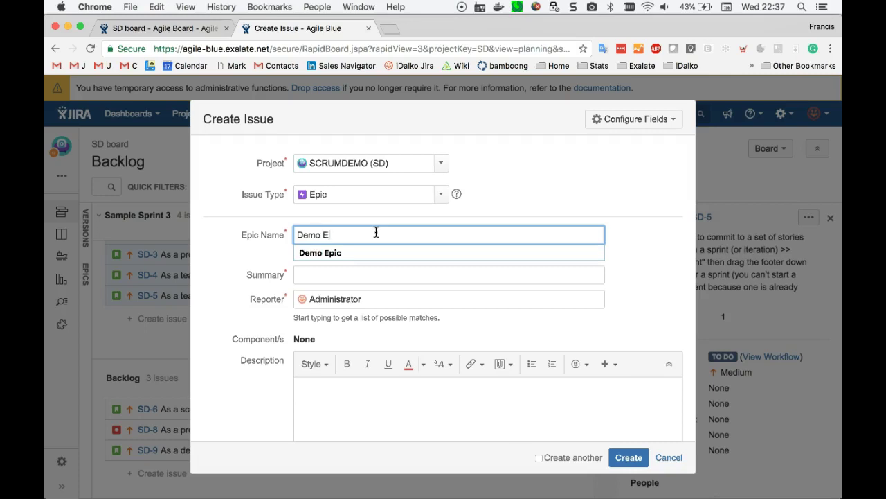
text(pic)
key(Tab)
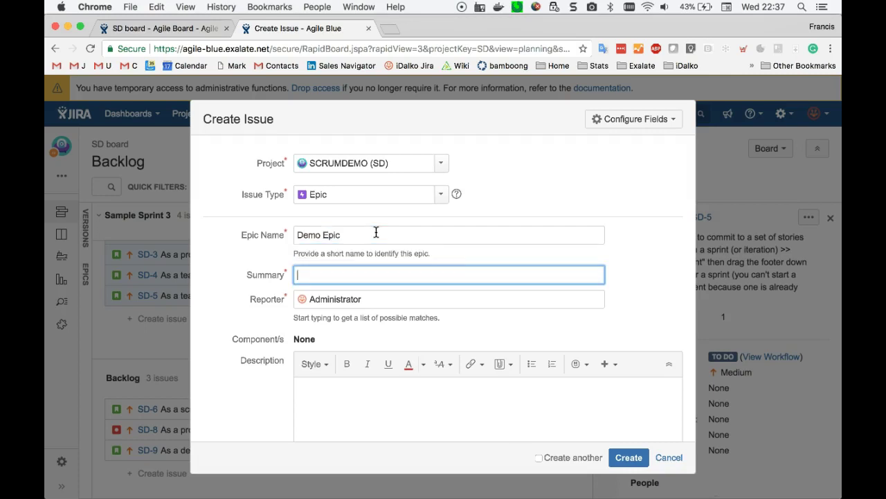
text(Epic to sync)
key(Tab)
scroll(376, 232, down, 5)
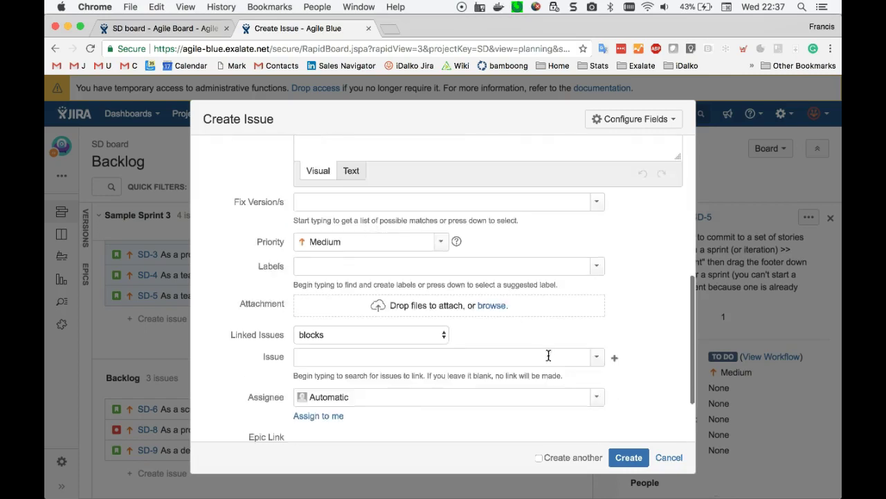
click(643, 459)
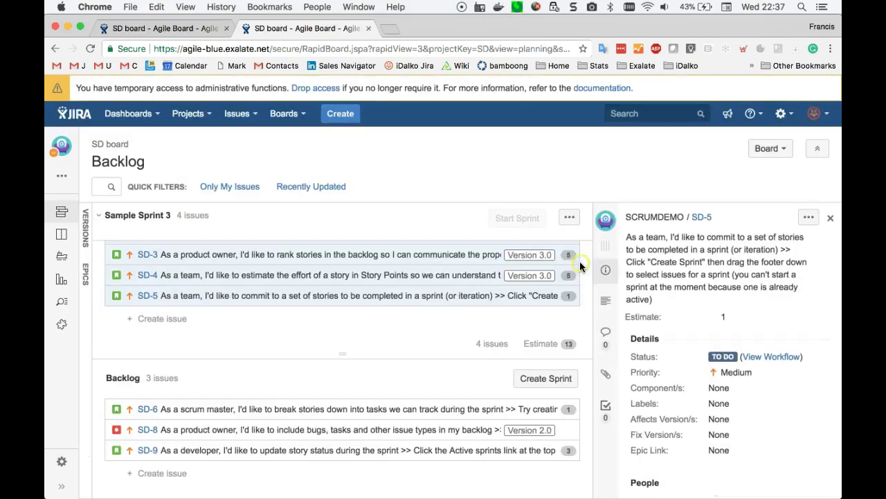
Open the new epic and create a story named Story 1 in it, with Create another enabled.
click(661, 139)
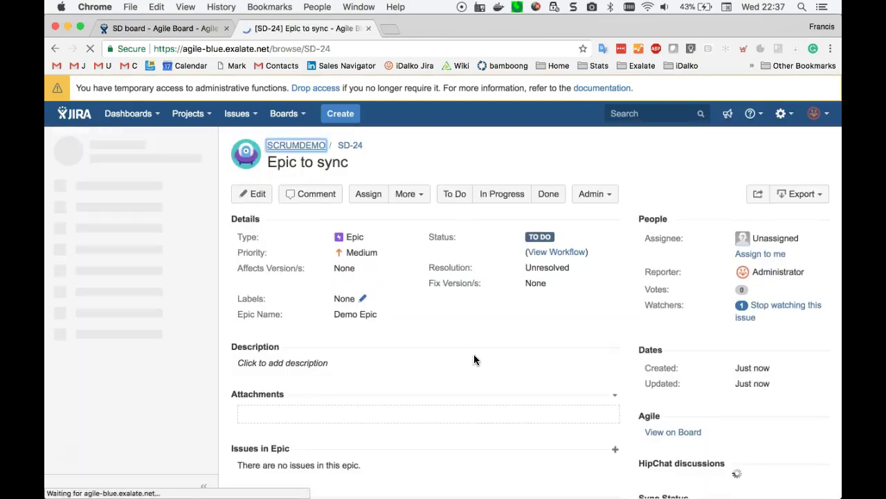
click(614, 463)
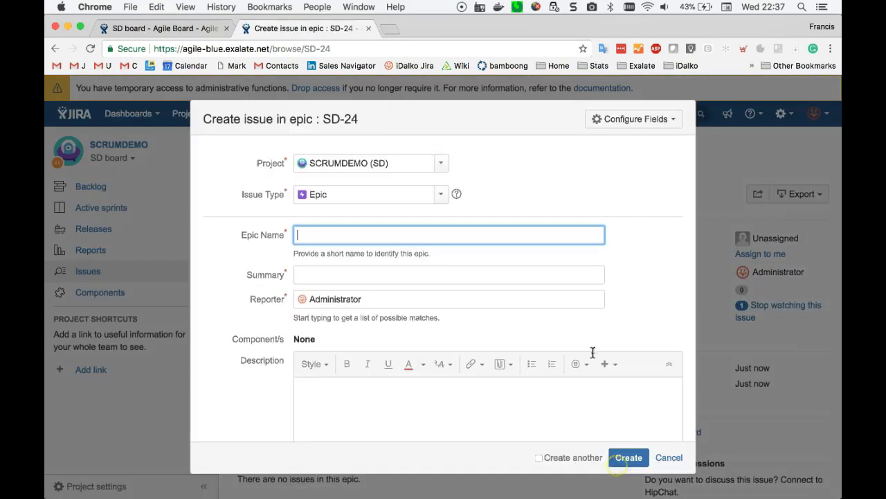
click(441, 194)
click(406, 238)
click(392, 235)
text(Stor)
click(364, 254)
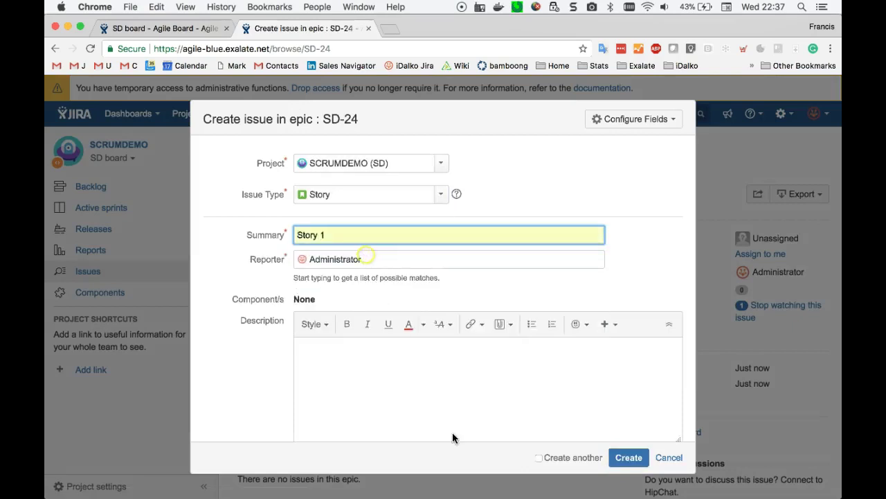
click(539, 457)
click(629, 459)
Add Story 2 and Story 3 to the same epic and close the issue creation form.
text(Story 2)
key(Return)
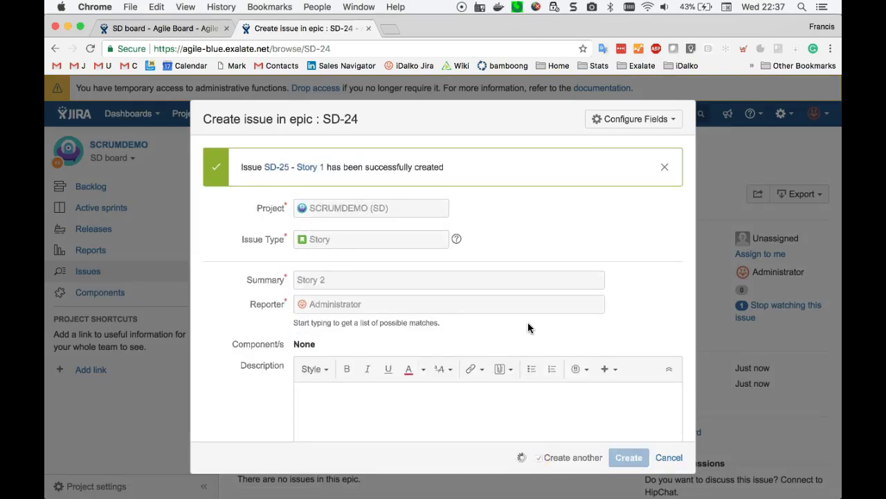
text(Story 3)
click(373, 297)
click(628, 458)
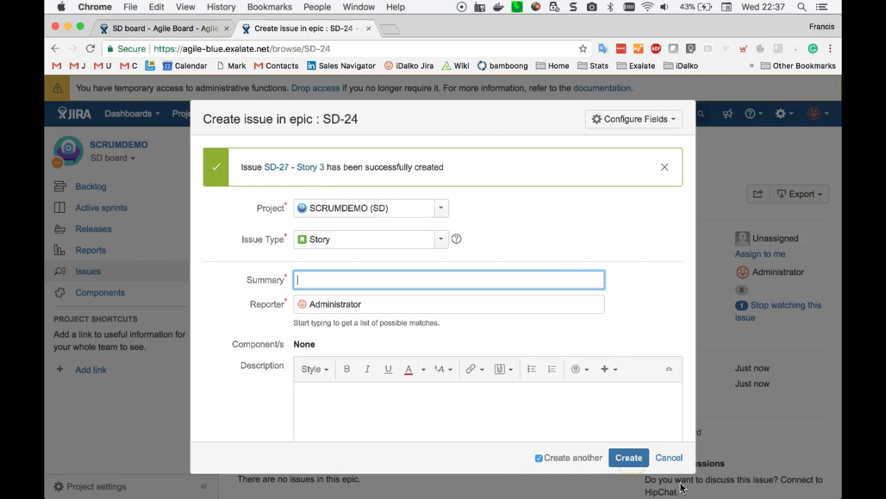
click(666, 458)
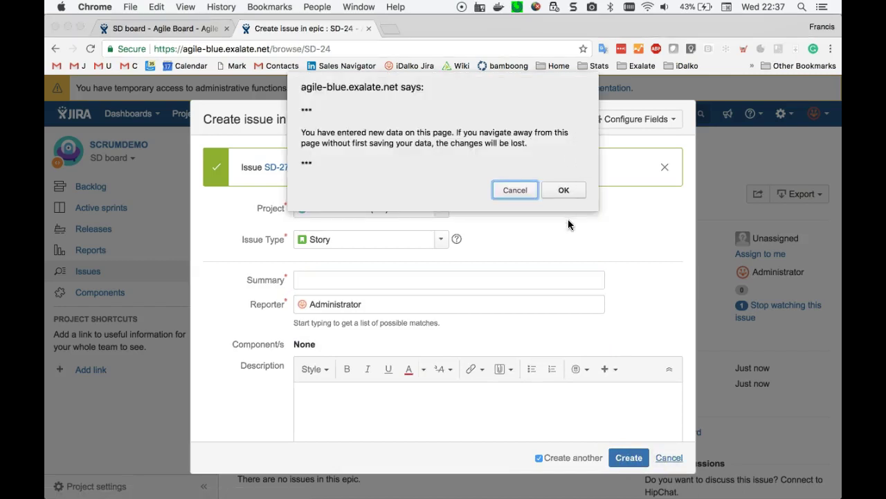
click(564, 191)
View the Demo Epic's stories on the SD board's backlog.
scroll(644, 346, down, 3)
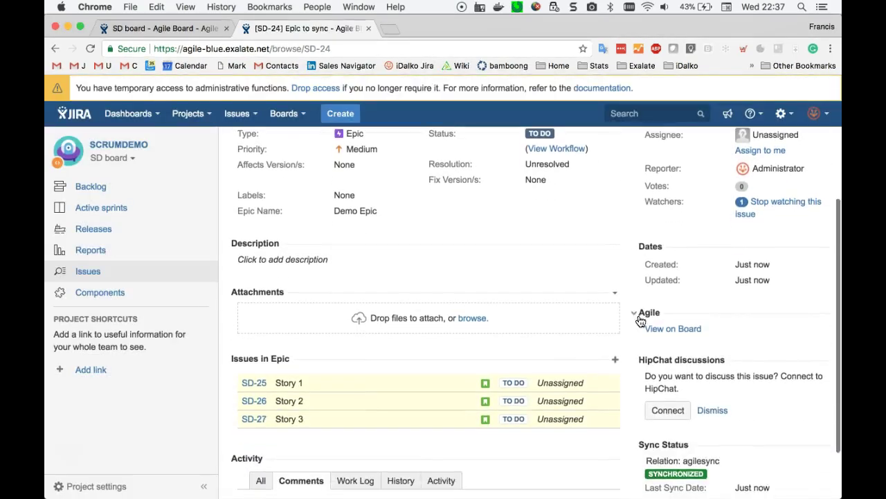
click(667, 330)
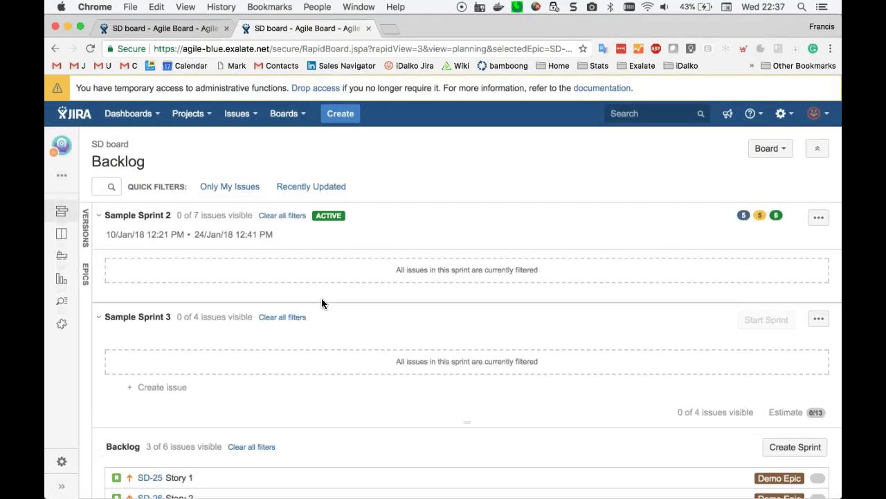
Move Story 1 and Story 2 together from the backlog into Sample Sprint 3.
scroll(321, 302, down, 1)
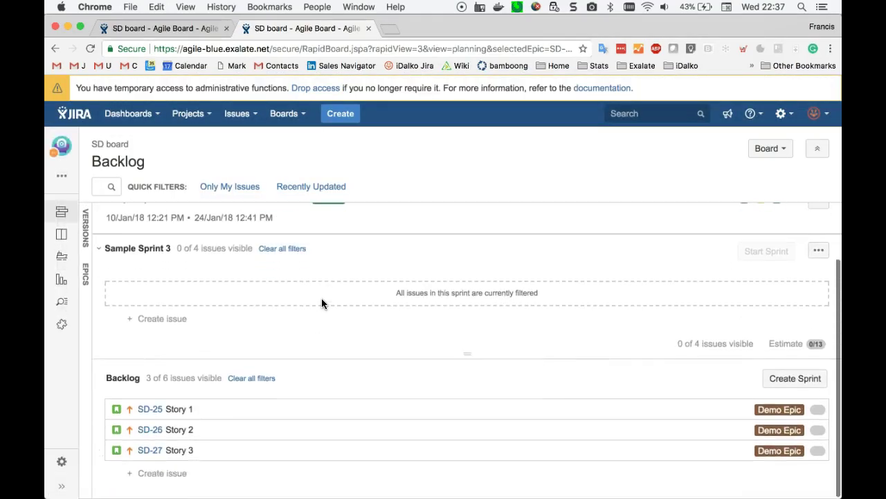
click(271, 407)
shift+click(263, 434)
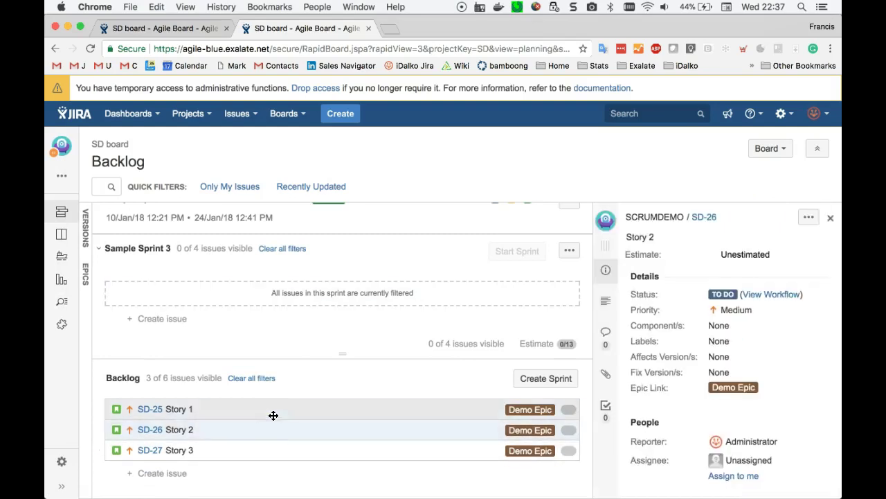
drag(273, 415, 286, 296)
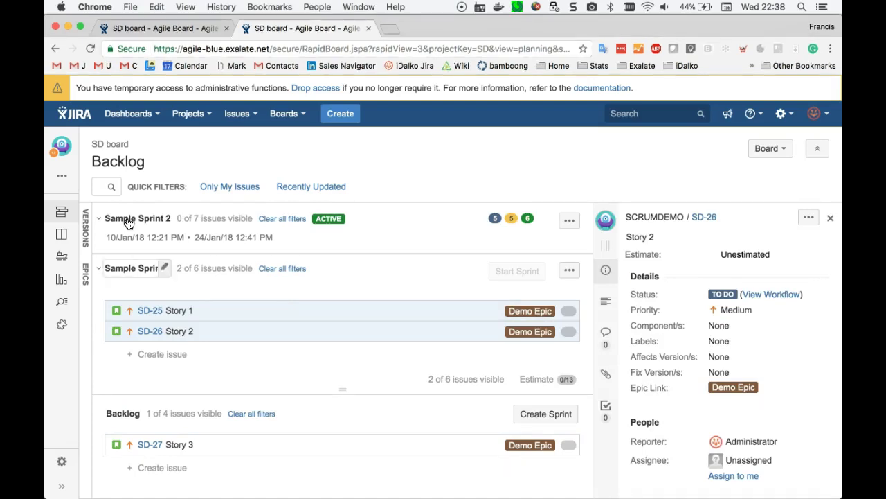
Switch to the Agile Red SD board, refresh it with its epics shown, and filter the backlog by Demo Epic to check its stories.
click(137, 28)
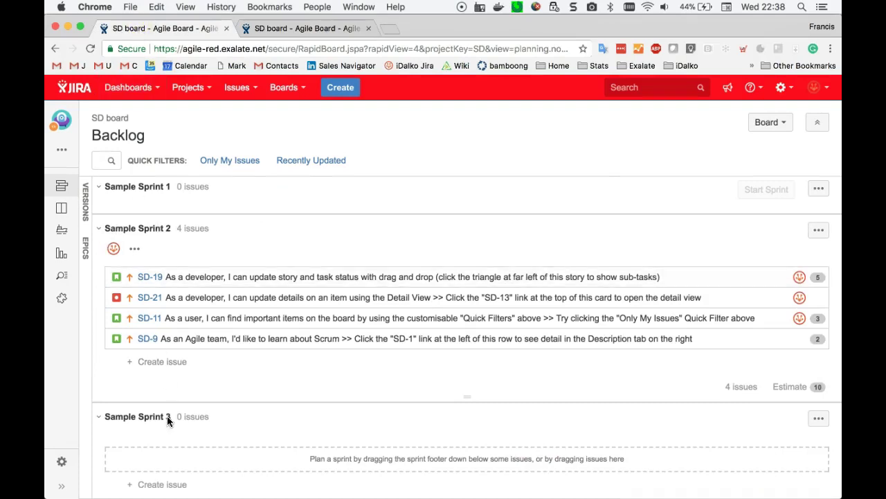
scroll(167, 416, down, 3)
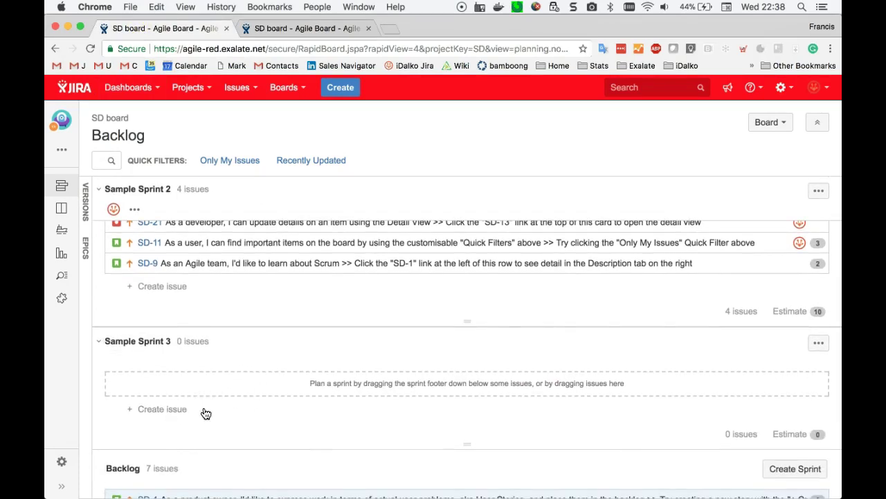
click(86, 247)
click(91, 49)
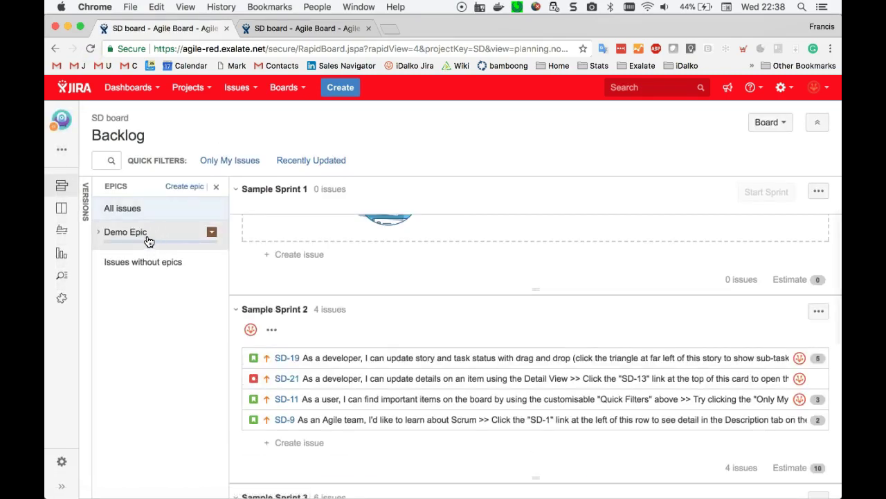
click(148, 237)
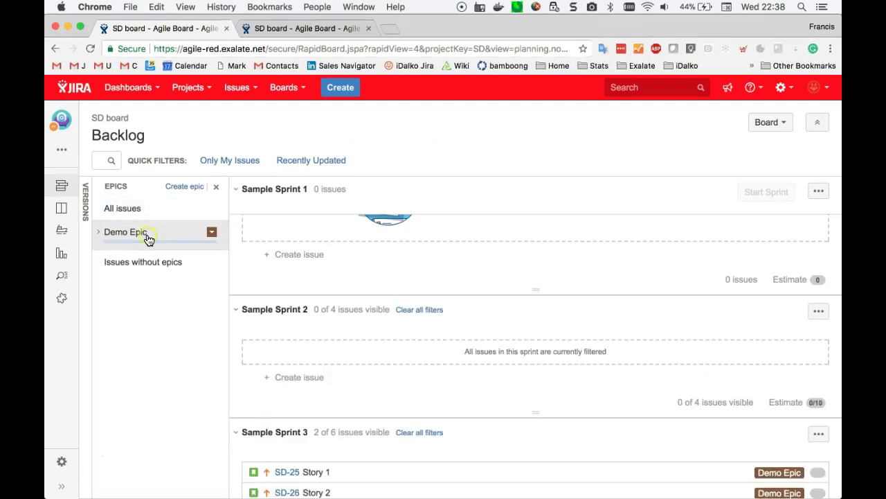
scroll(323, 325, down, 5)
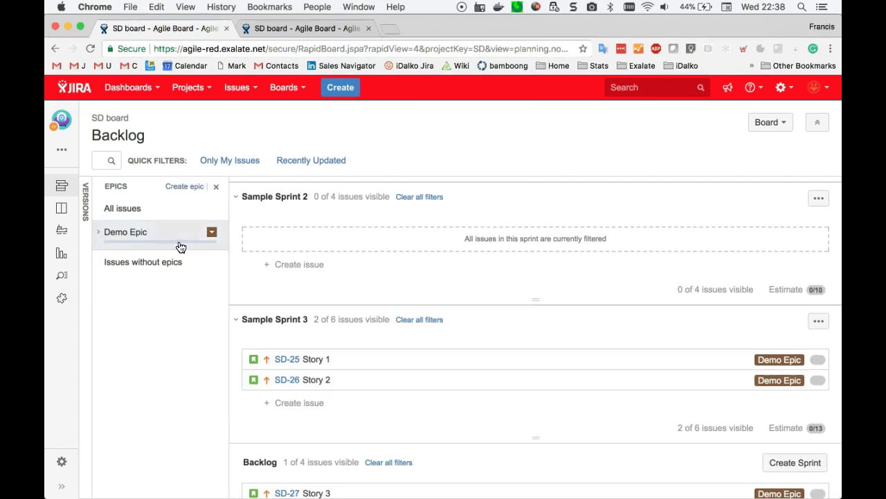
Show all issues again on the Agile Red backlog and review the contents of its sample sprints.
click(127, 218)
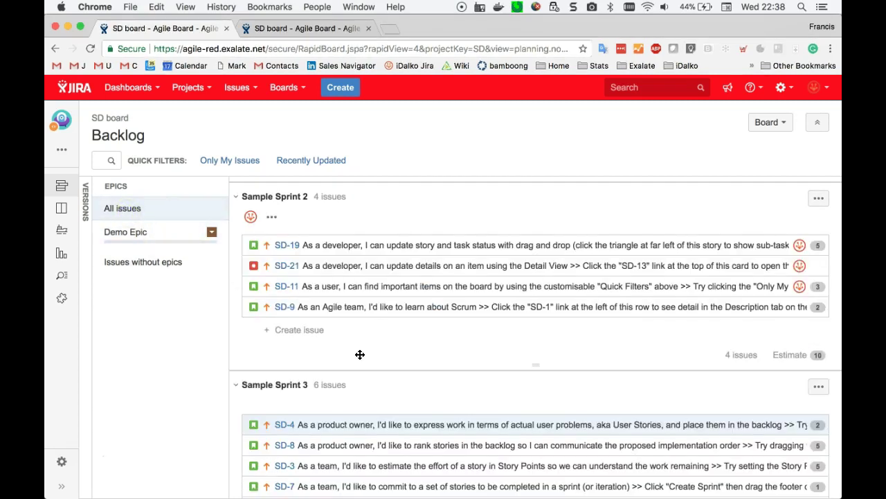
scroll(360, 353, down, 3)
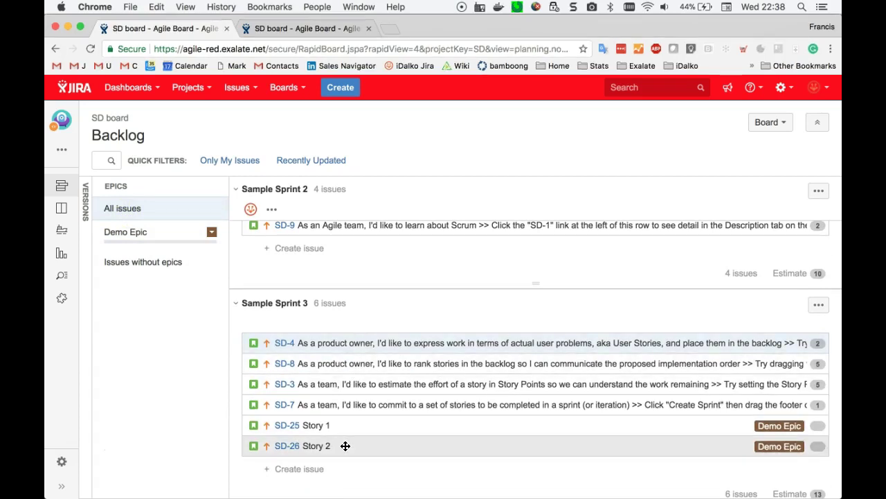
scroll(345, 446, up, 4)
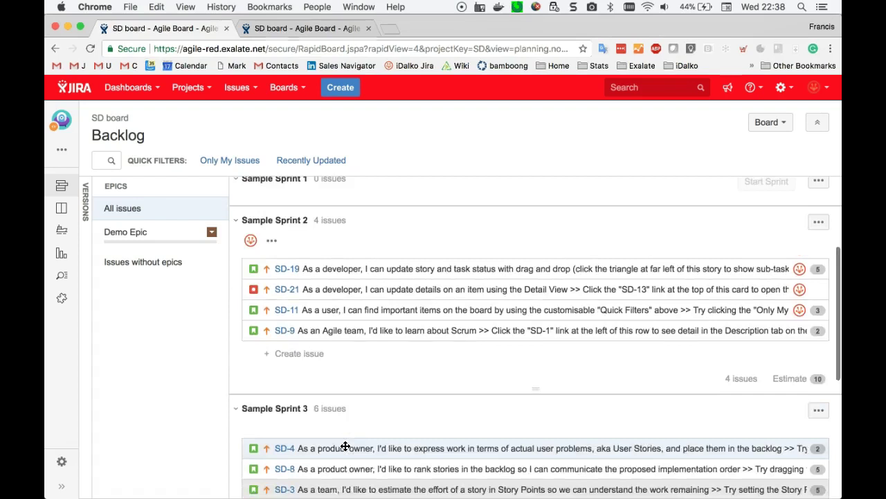
scroll(345, 446, up, 2)
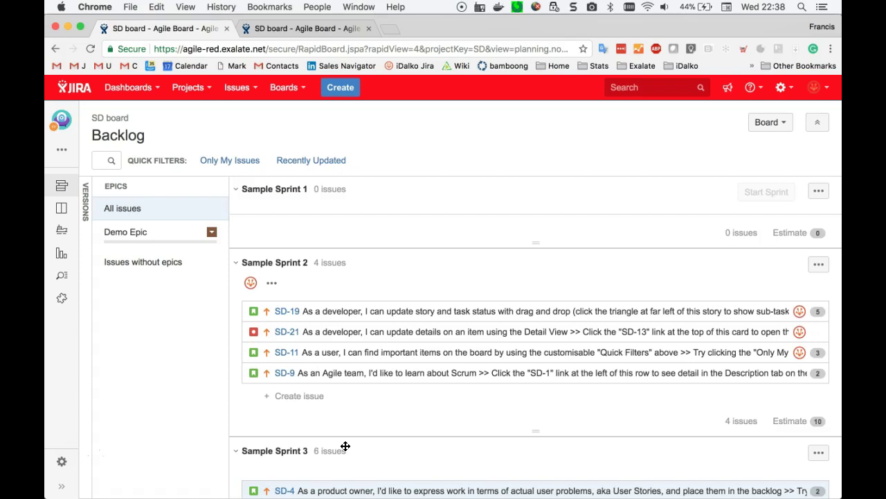
mouse_move(176, 422)
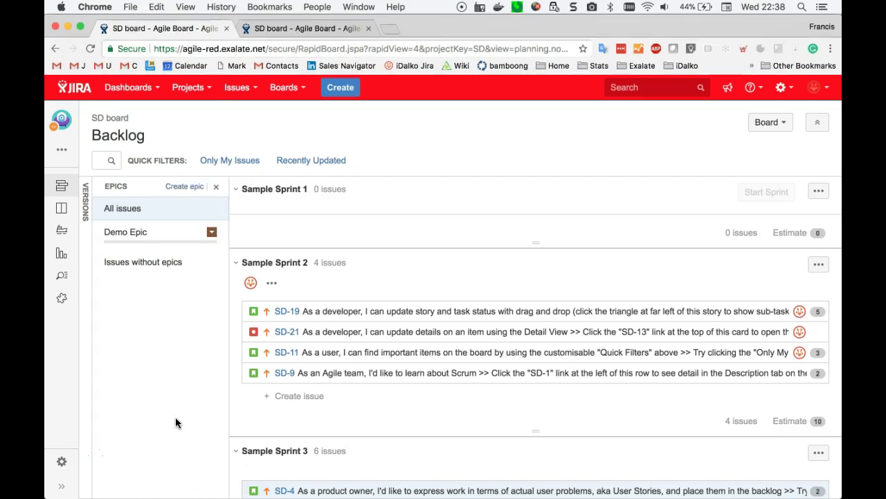